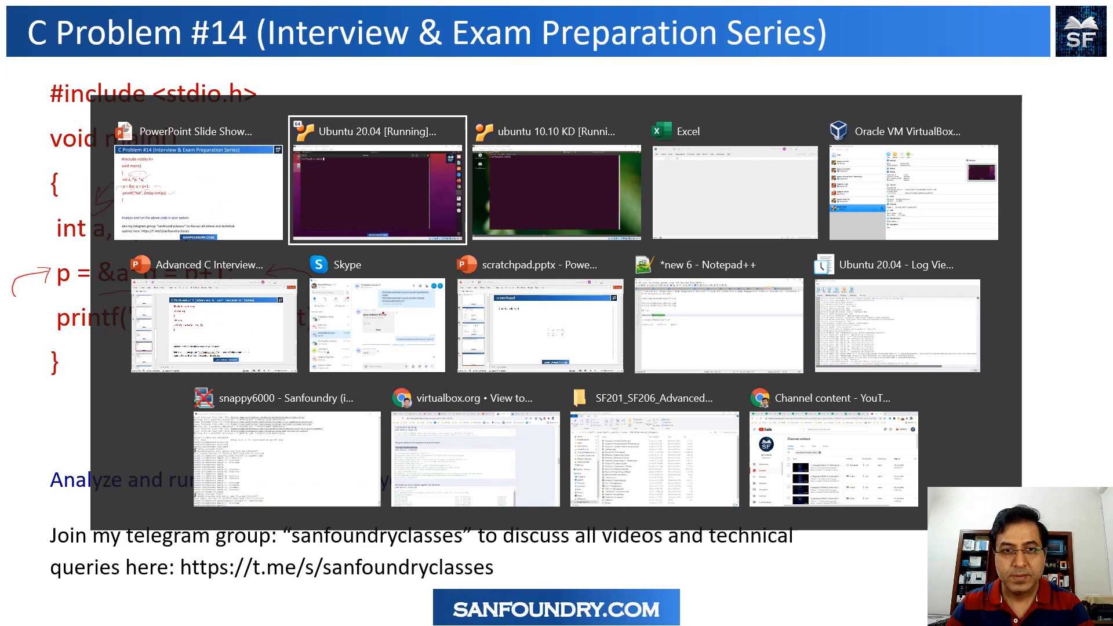
# Step: Switch to the ubuntu 10.10 VM terminal and show the working folder with pwd
pyautogui.press('Tab')
pyautogui.press('alt')
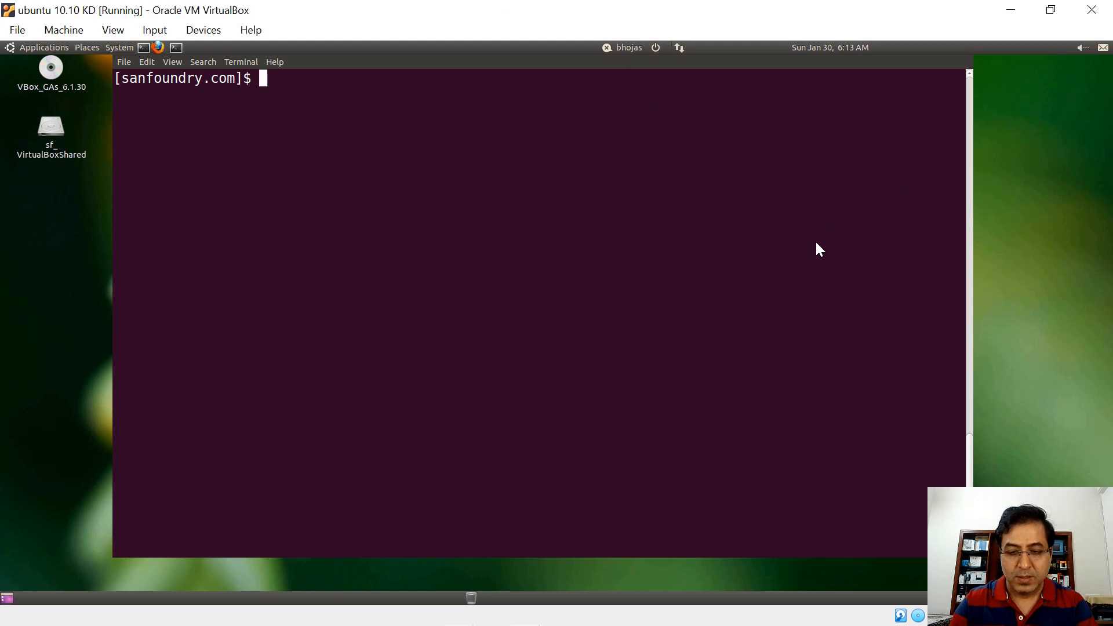
pyautogui.press('Return')
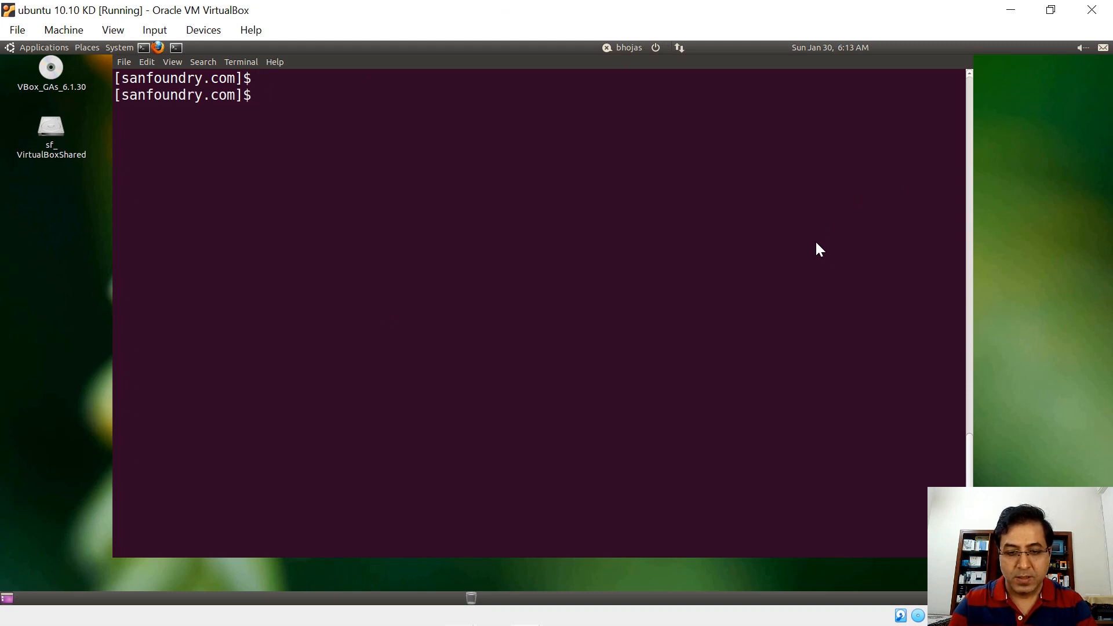
pyautogui.write('pwd')
pyautogui.press('Return')
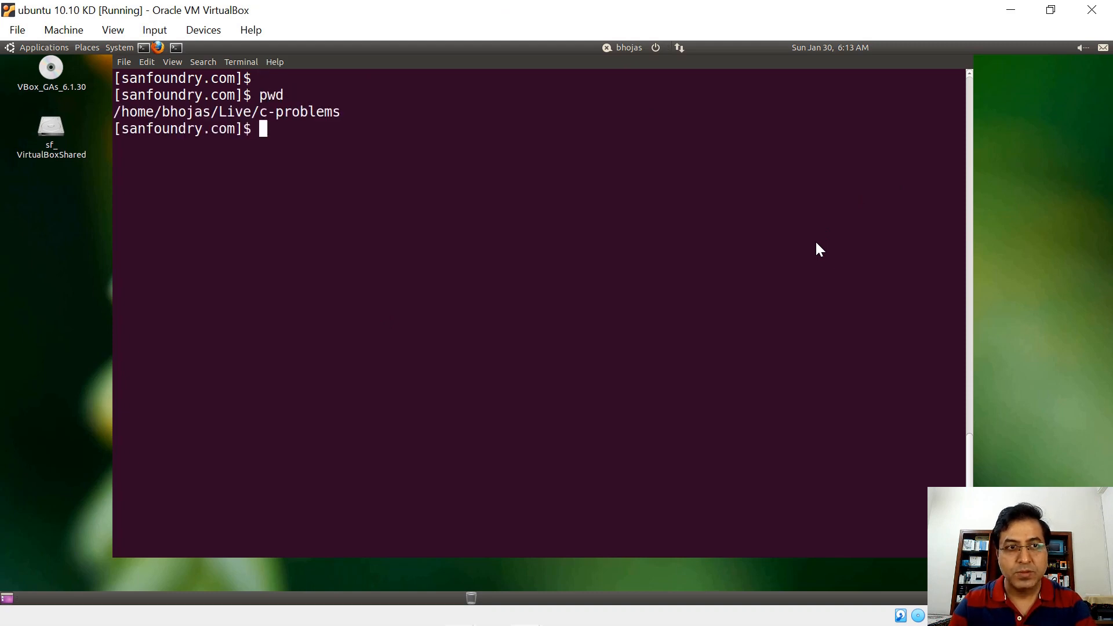
pyautogui.write('l')
pyautogui.press('BackSpace')
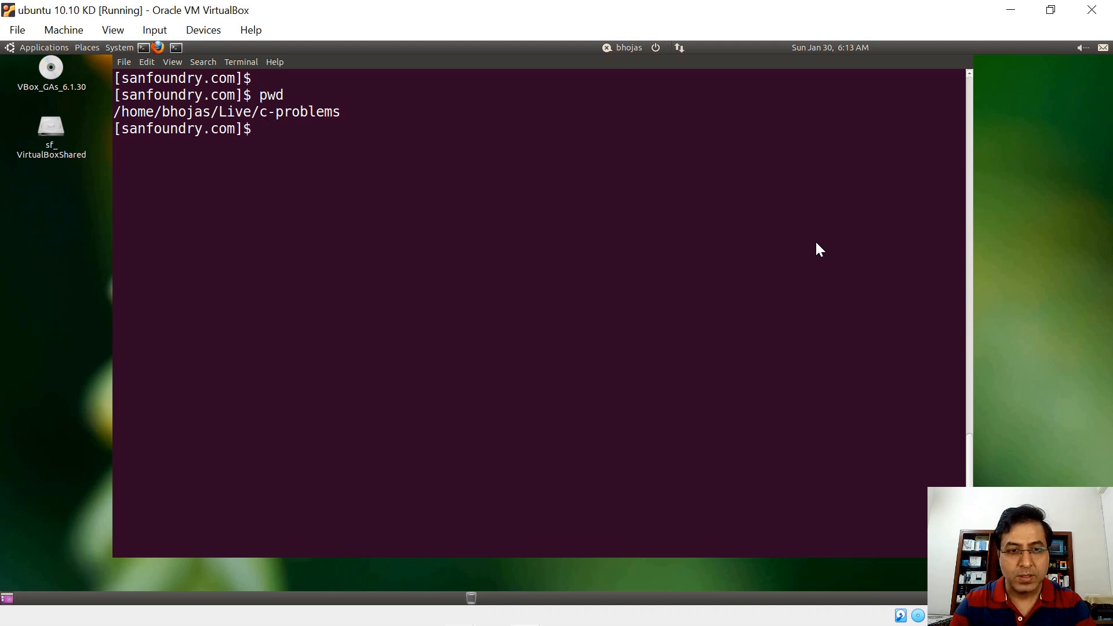
pyautogui.write('cat p14.c')
# Step: Print p14.c with cat and highlight the (int)q-(int)p expression
pyautogui.press('Return')
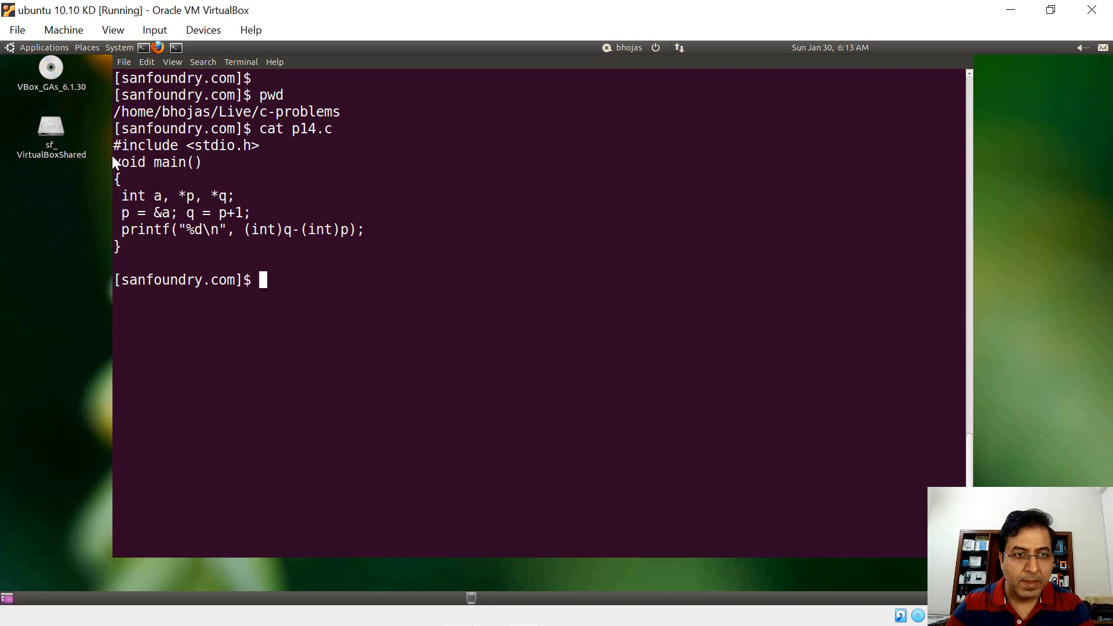
pyautogui.moveTo(113, 144)
pyautogui.mouseDown()
pyautogui.moveTo(274, 225)
pyautogui.moveTo(279, 258)
pyautogui.mouseUp()
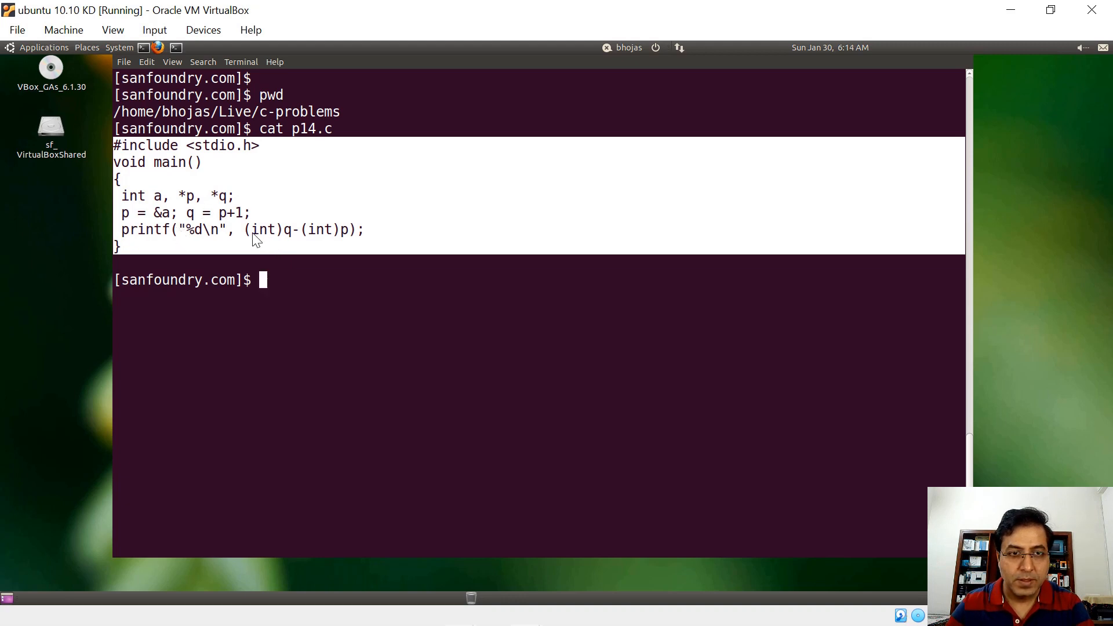
pyautogui.moveTo(244, 230)
pyautogui.mouseDown()
pyautogui.moveTo(358, 232)
pyautogui.moveTo(380, 245)
pyautogui.mouseUp()
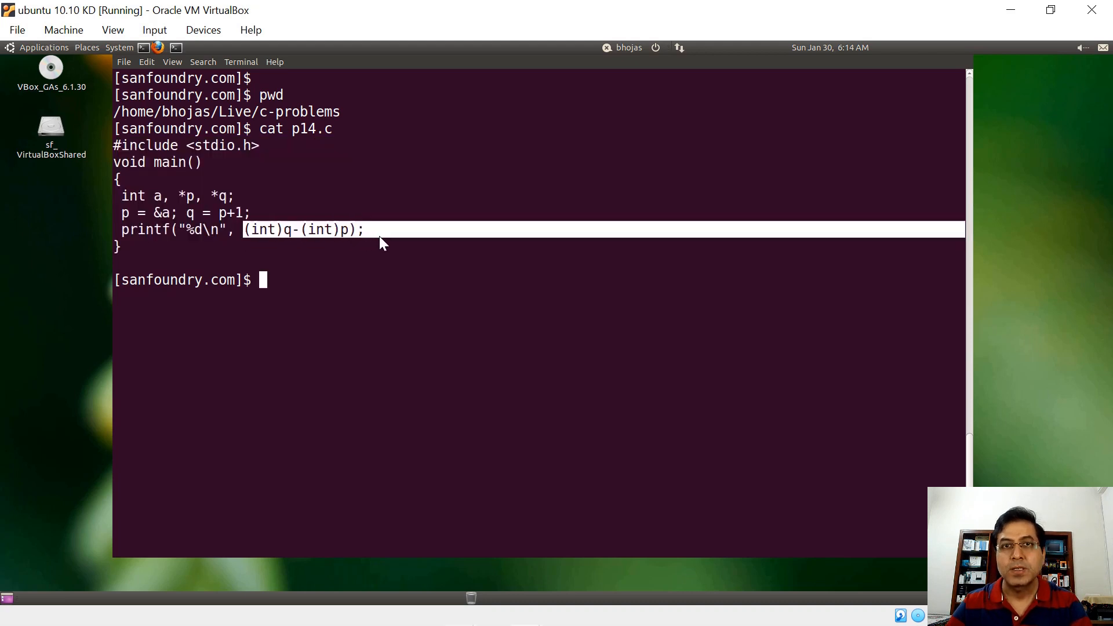
pyautogui.click(305, 240)
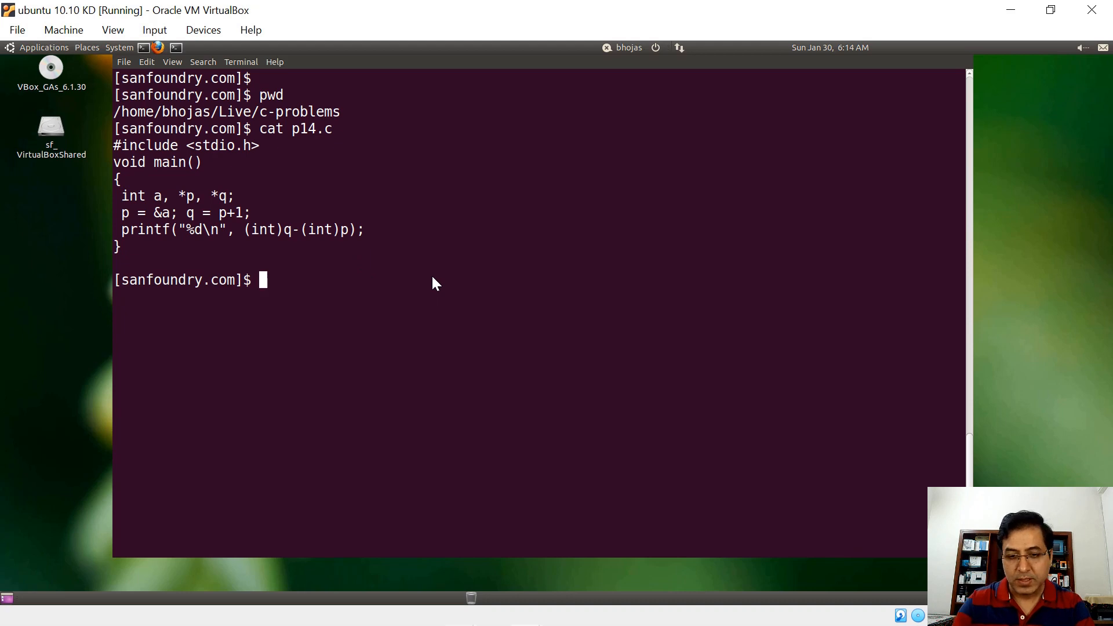
pyautogui.write('cc p14.c')
# Step: Compile p14.c with cc and run a.out, which prints 4, highlighting p = &a; q = p+1
pyautogui.press('Return')
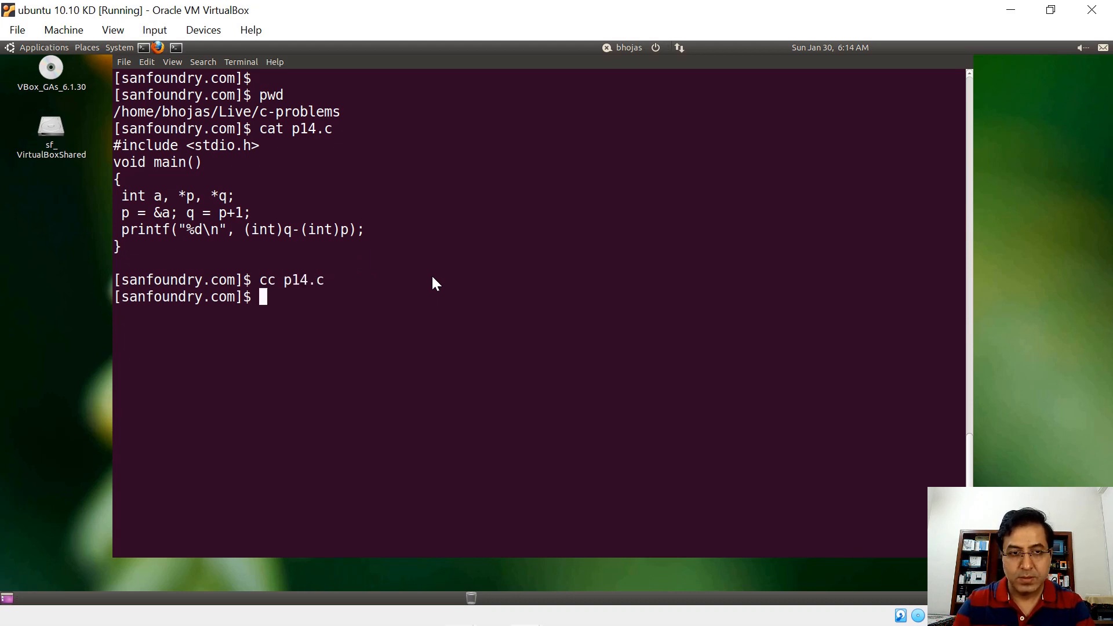
pyautogui.write('a.out')
pyautogui.press('Return')
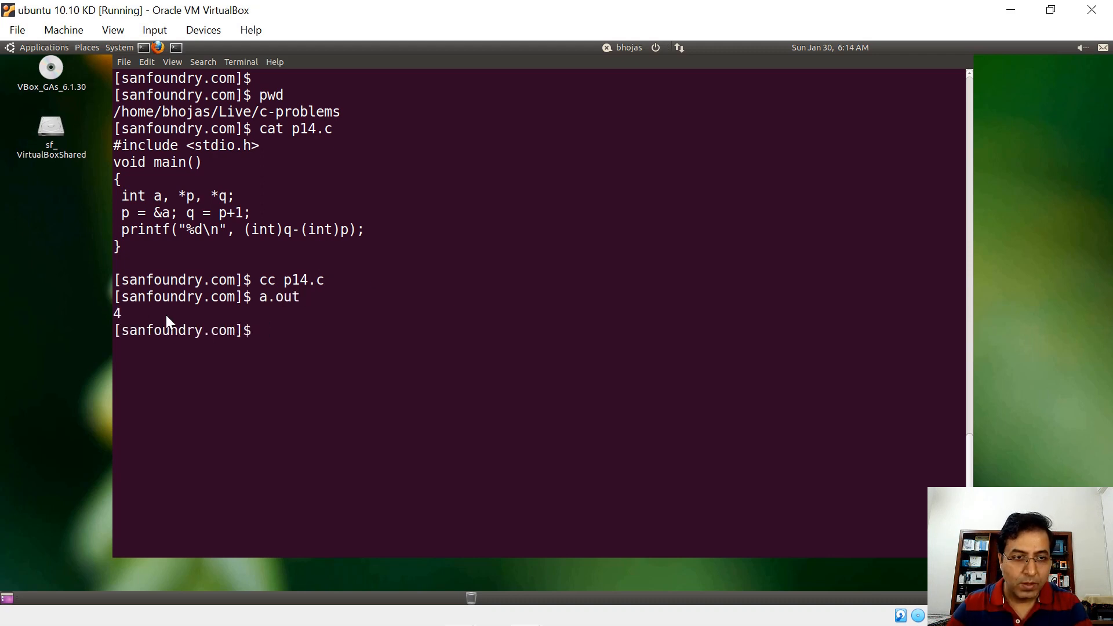
pyautogui.tripleClick(134, 312)
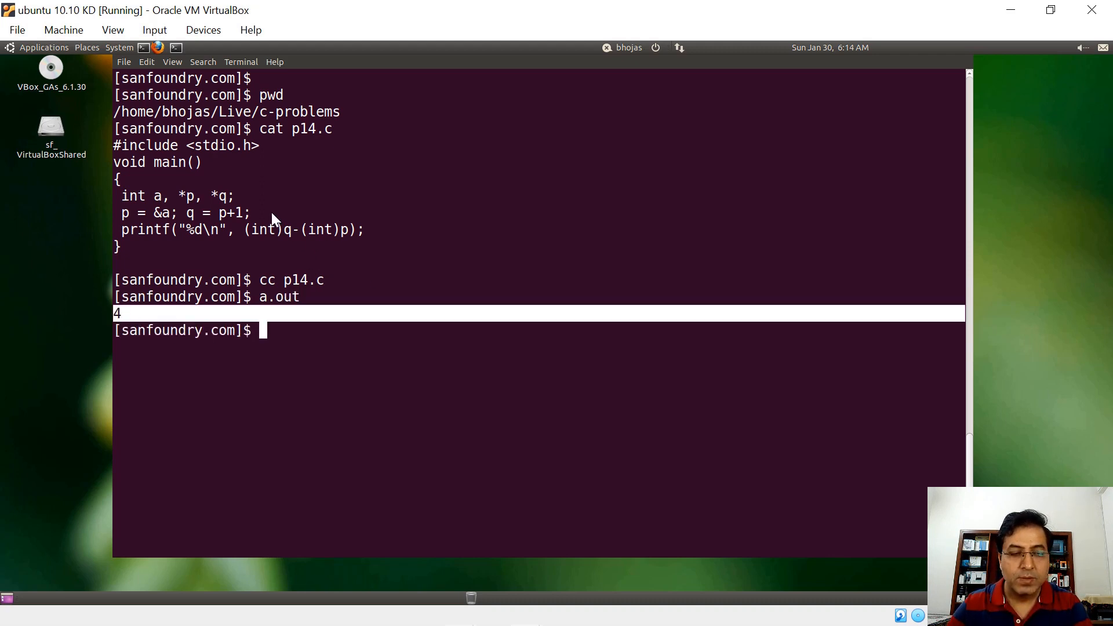
pyautogui.moveTo(250, 213); pyautogui.dragTo(122, 212)
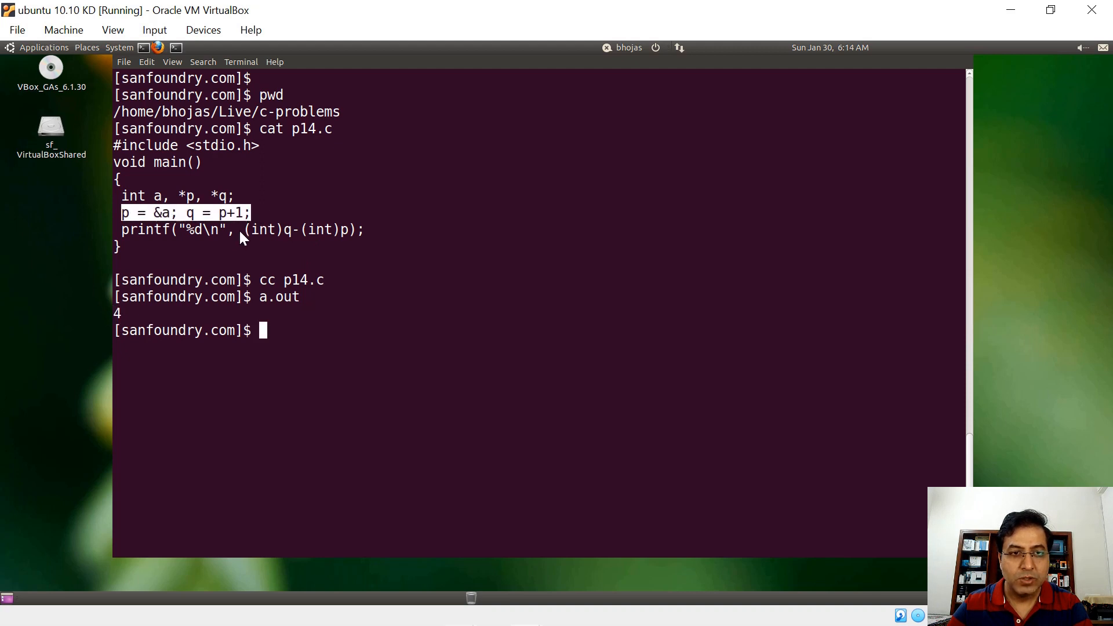
pyautogui.moveTo(243, 229); pyautogui.dragTo(380, 230)
pyautogui.click(380, 230)
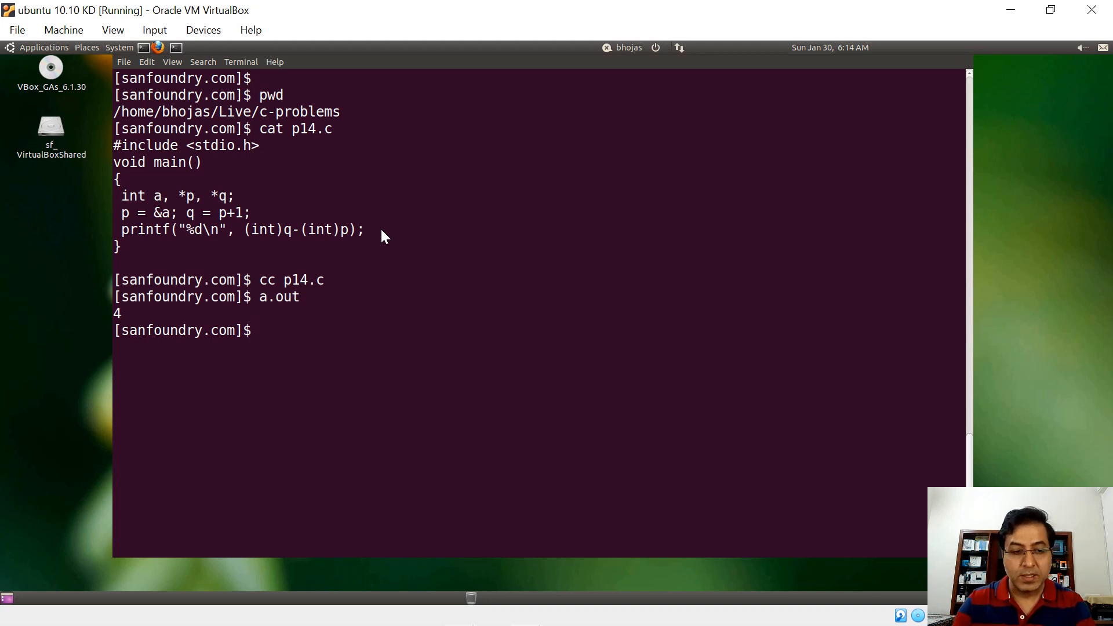
# Step: Recall cc p14.c, change cc to vi and open p14.c in vim
pyautogui.press('Up')
pyautogui.press('Up')
pyautogui.press('Delete')
pyautogui.press('Delete')
pyautogui.write('vi')
pyautogui.press('Return')
# Step: Highlight the two (int) casts and the printf arguments while explaining
pyautogui.press('j')
pyautogui.press('j')
pyautogui.press('j')
pyautogui.press('j')
pyautogui.press('j')
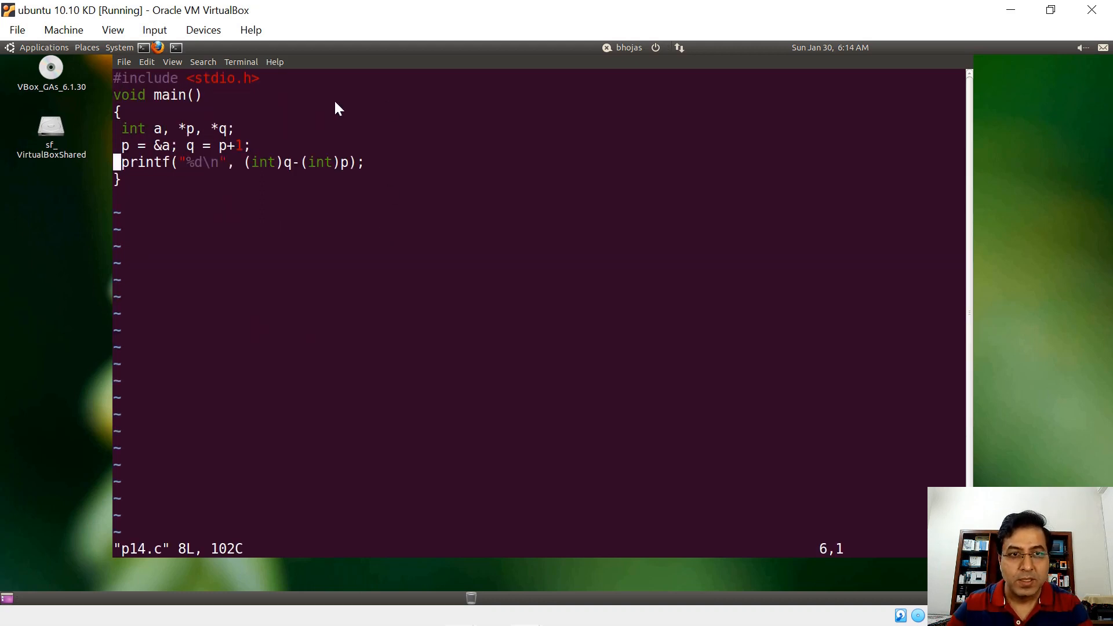
pyautogui.moveTo(247, 162); pyautogui.dragTo(285, 164)
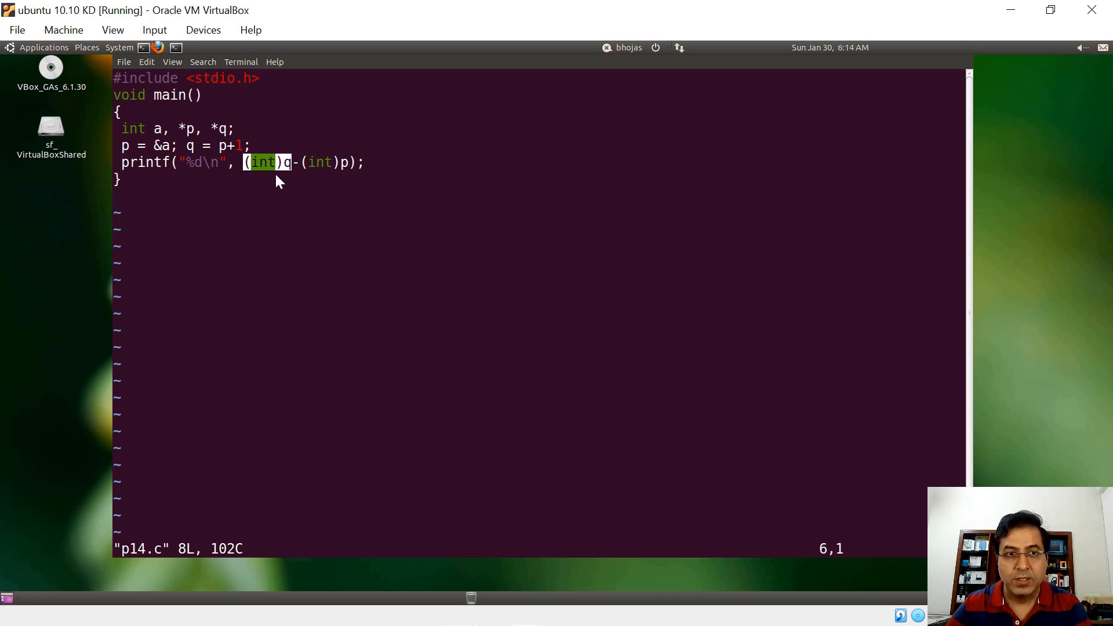
pyautogui.moveTo(301, 160); pyautogui.dragTo(367, 160)
pyautogui.click(368, 159)
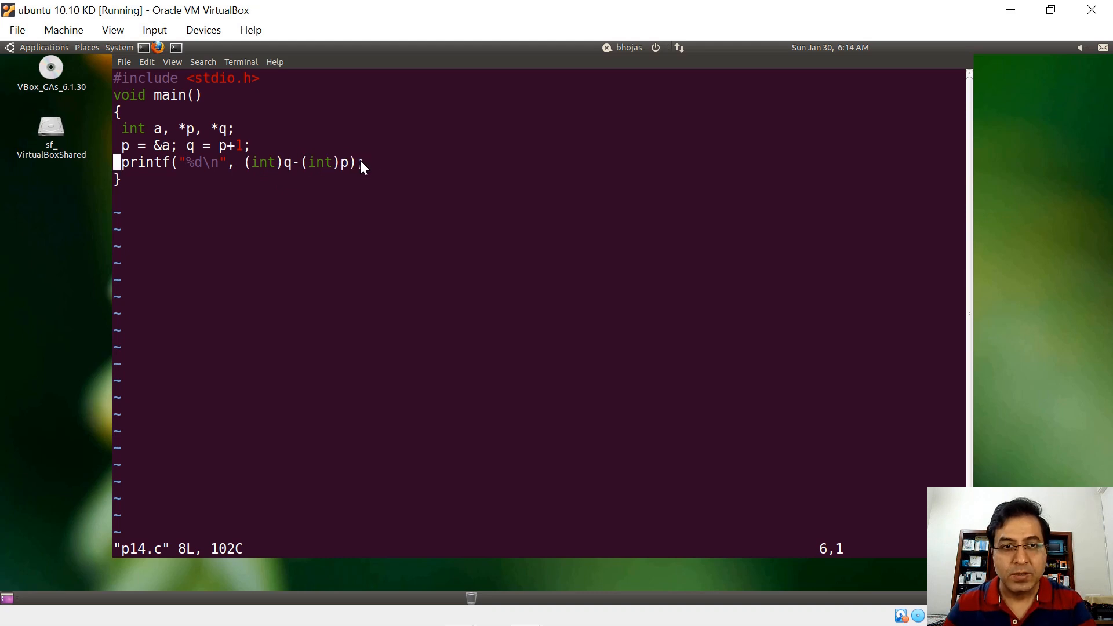
pyautogui.moveTo(364, 162); pyautogui.dragTo(236, 165)
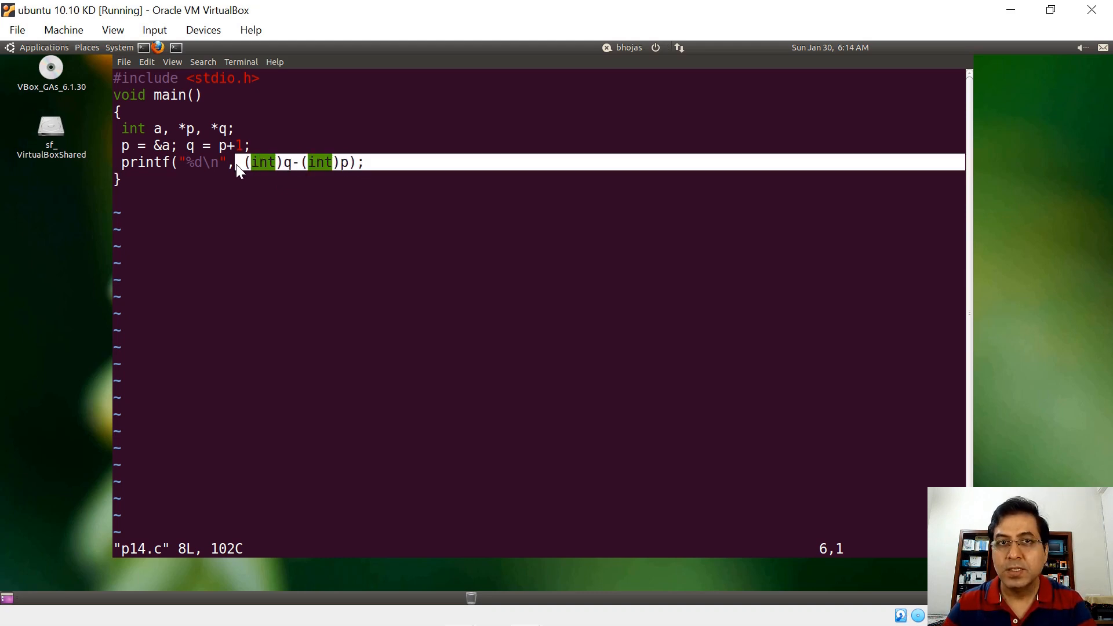
pyautogui.click(253, 159)
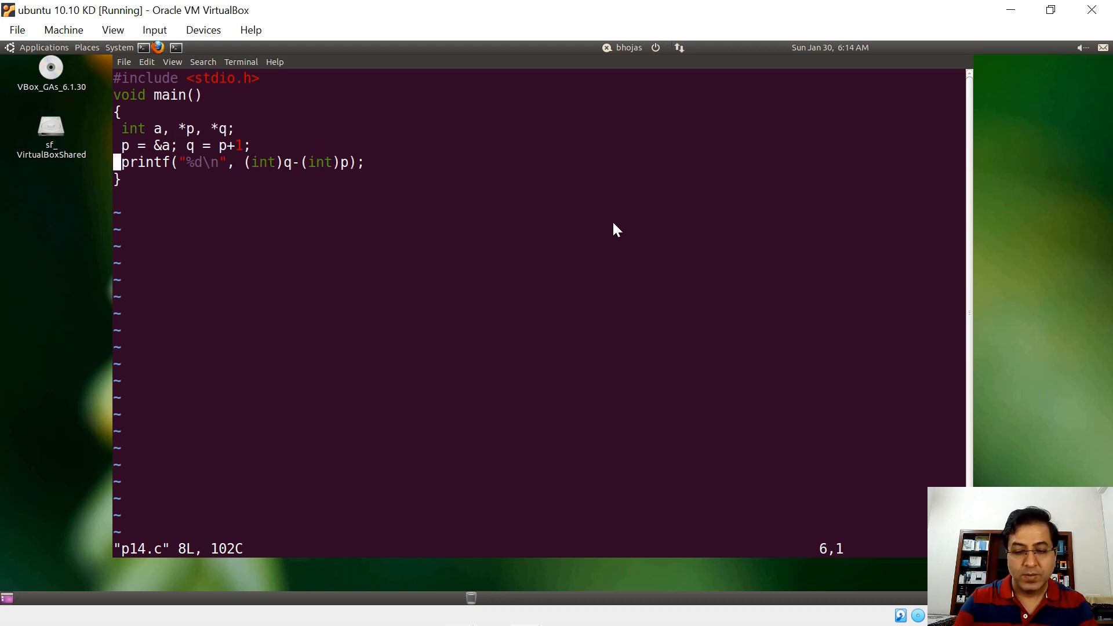
# Step: Add a /* */ comment block with blank lines below main's closing brace
pyautogui.press('Down')
pyautogui.press('Down')
pyautogui.press('o')
pyautogui.press('Return')
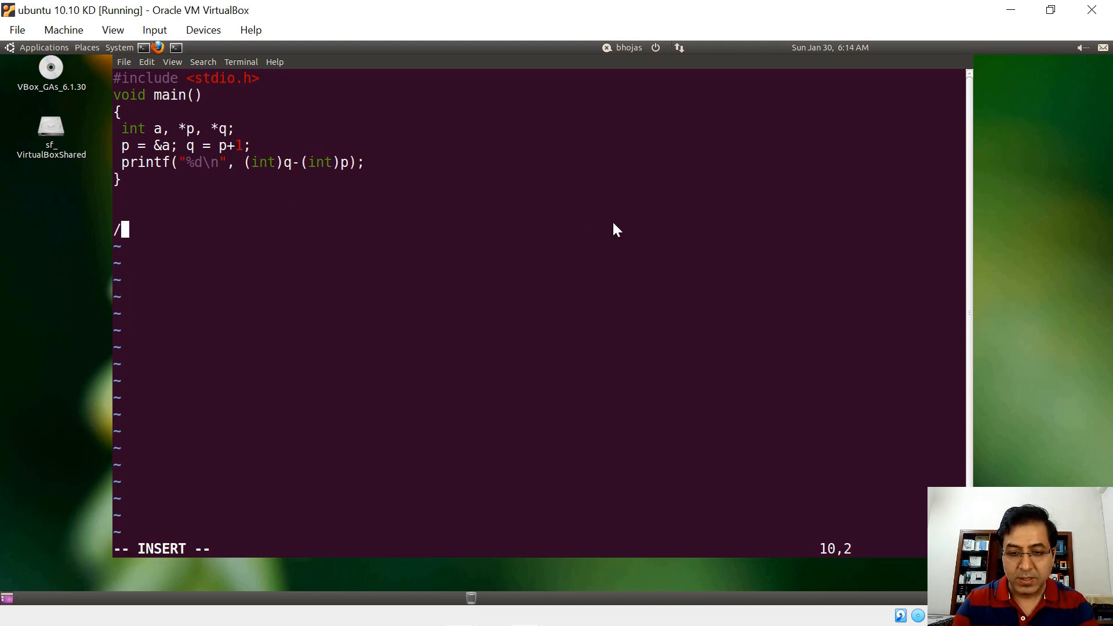
pyautogui.write('/*')
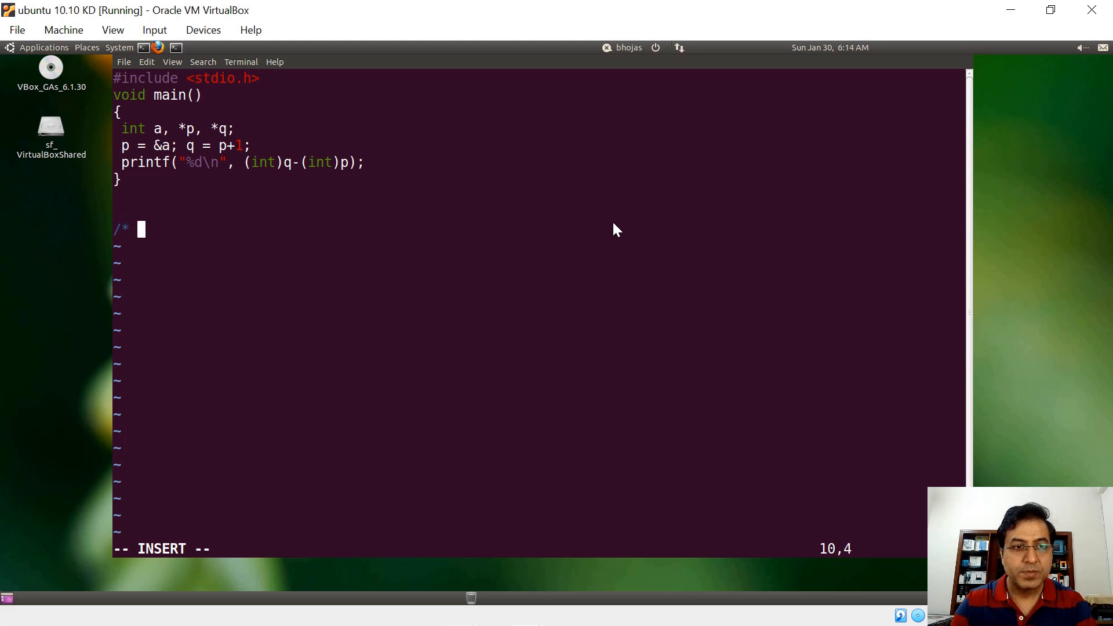
pyautogui.press('Return')
pyautogui.press('Return')
pyautogui.press('Return')
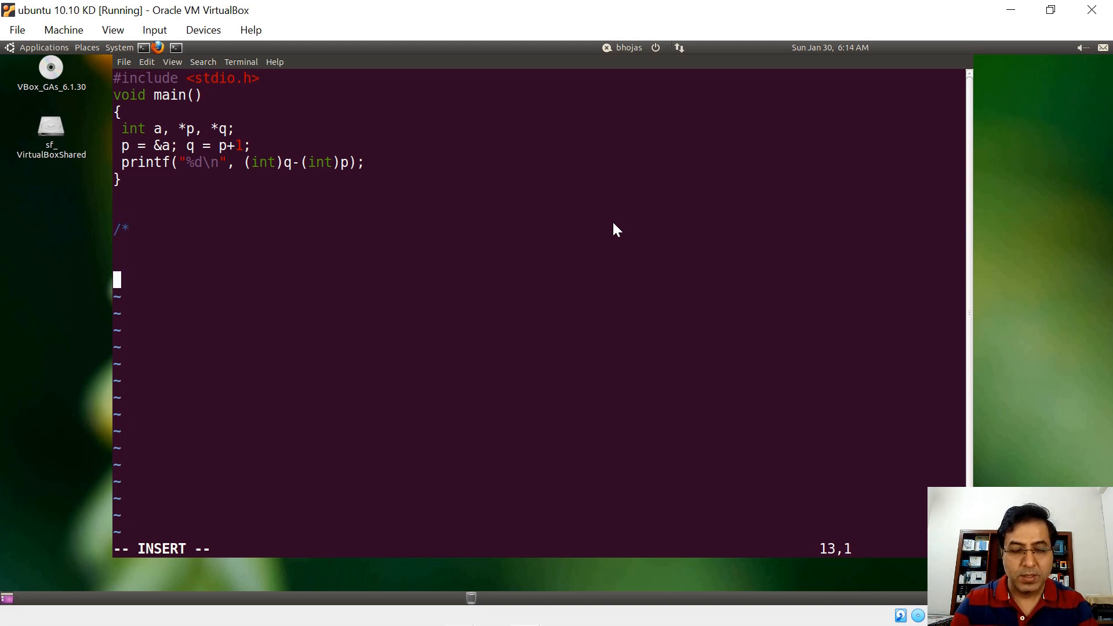
pyautogui.write('*/')
pyautogui.press('Escape')
pyautogui.press('k')
pyautogui.press('k')
pyautogui.press('k')
pyautogui.press('h')
pyautogui.press('j')
pyautogui.press('j')
pyautogui.press('k')
pyautogui.press('k')
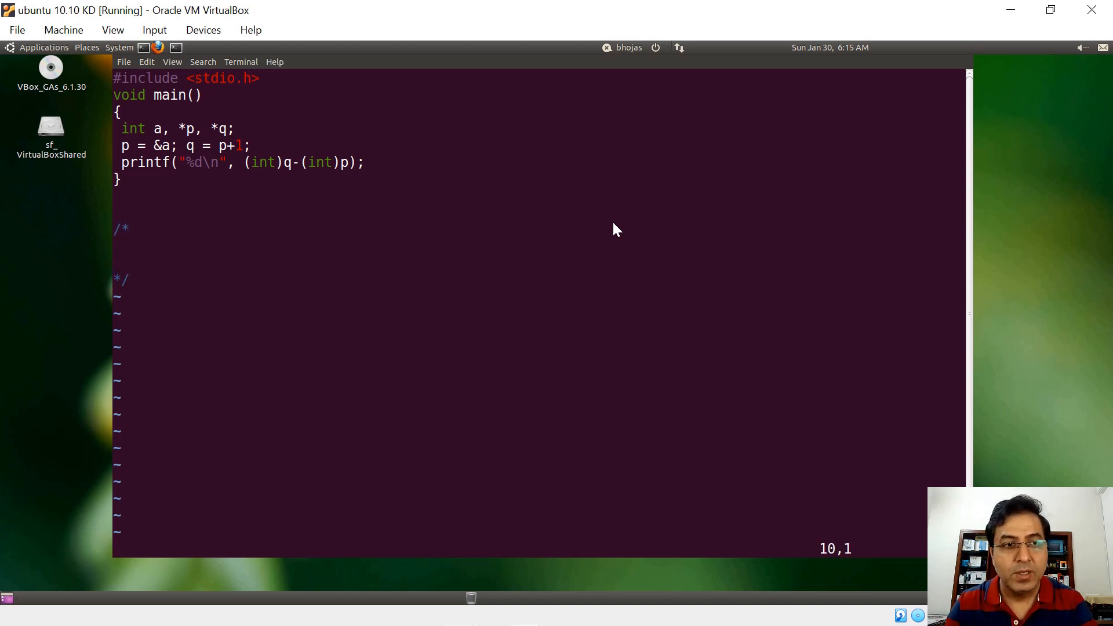
pyautogui.press('j')
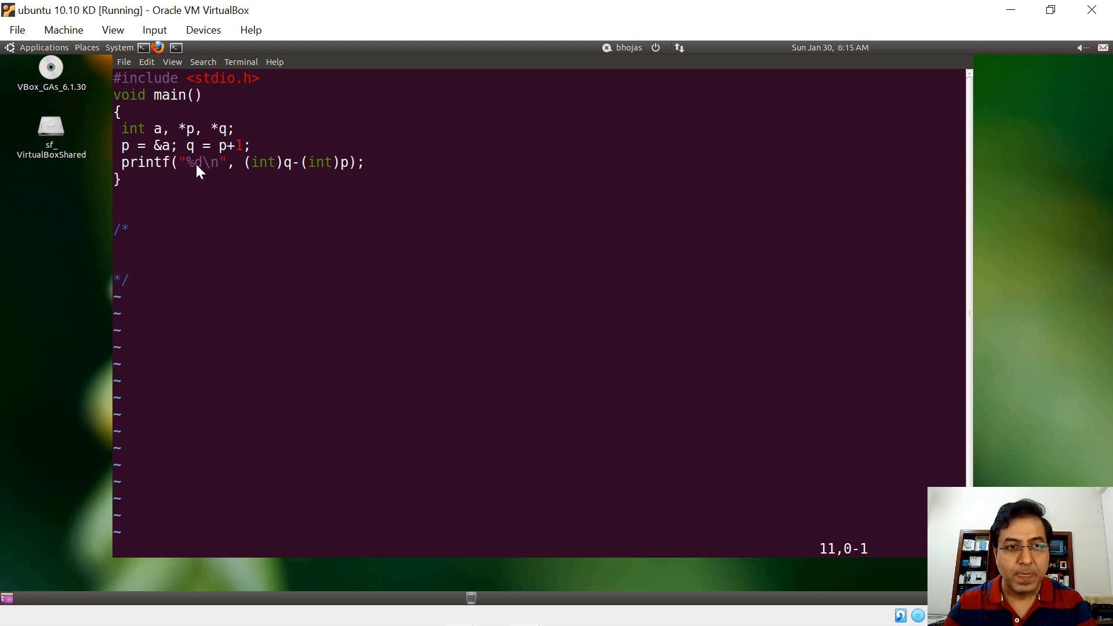
# Step: Write the notes p = 0x1000; and a q = line inside the comment
pyautogui.moveTo(171, 129); pyautogui.dragTo(210, 129)
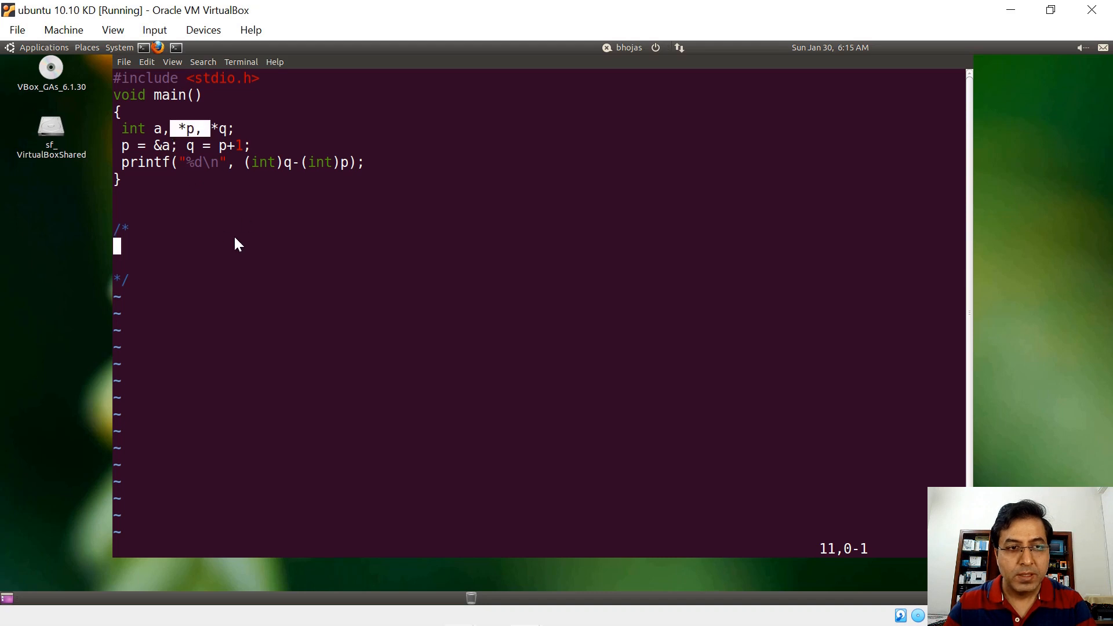
pyautogui.press('j')
pyautogui.press('o')
pyautogui.press('Escape')
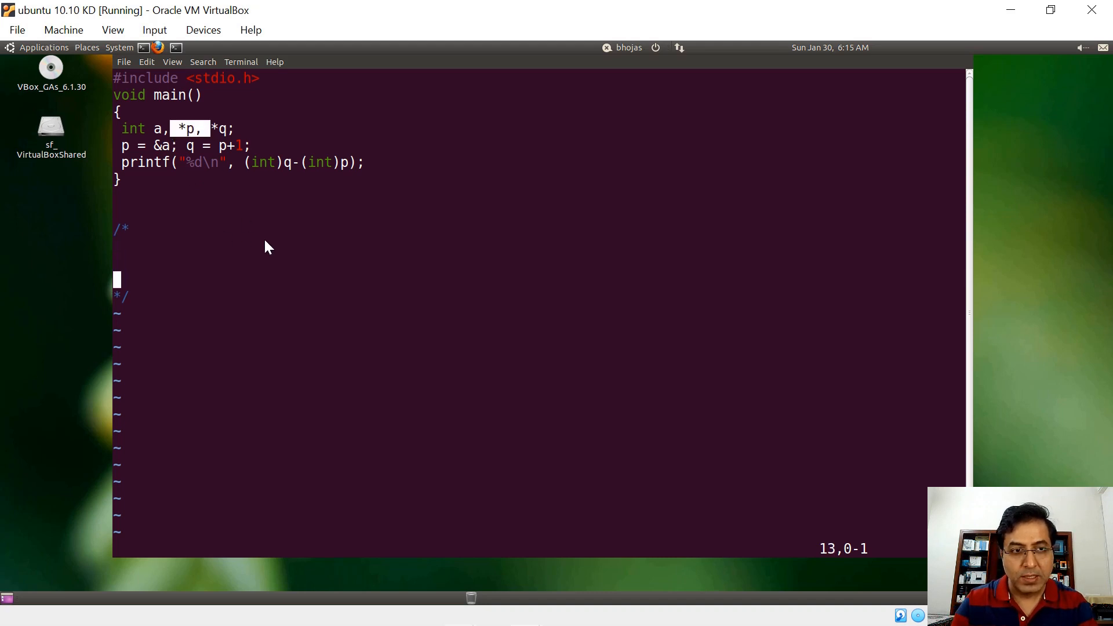
pyautogui.press('k')
pyautogui.press('k')
pyautogui.write('ip')
pyautogui.write(' = ')
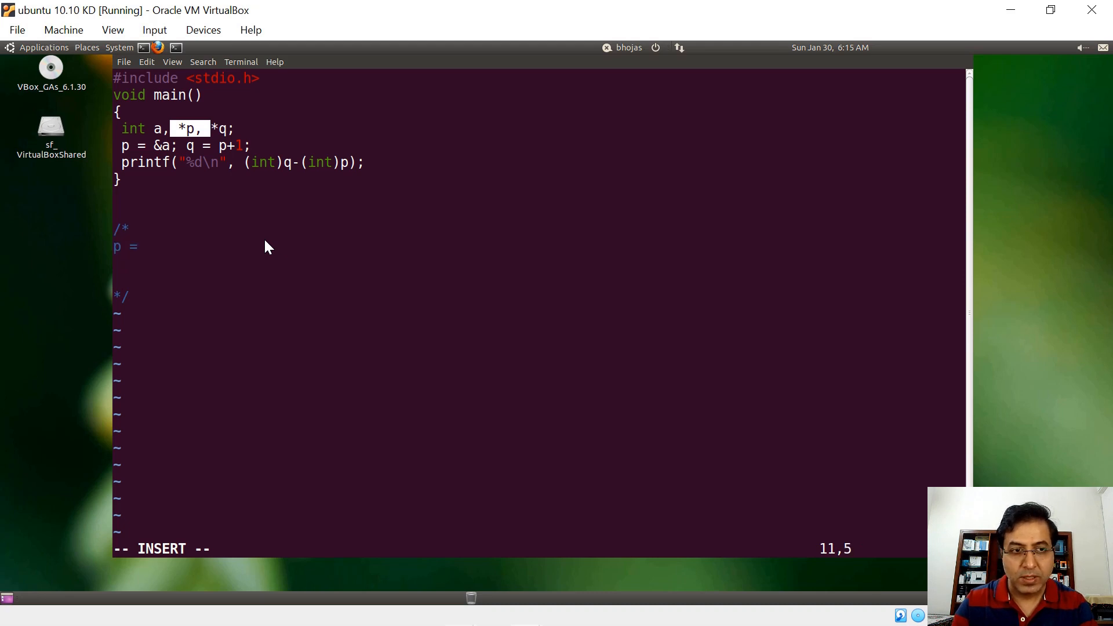
pyautogui.write('0x1000;')
pyautogui.press('Escape')
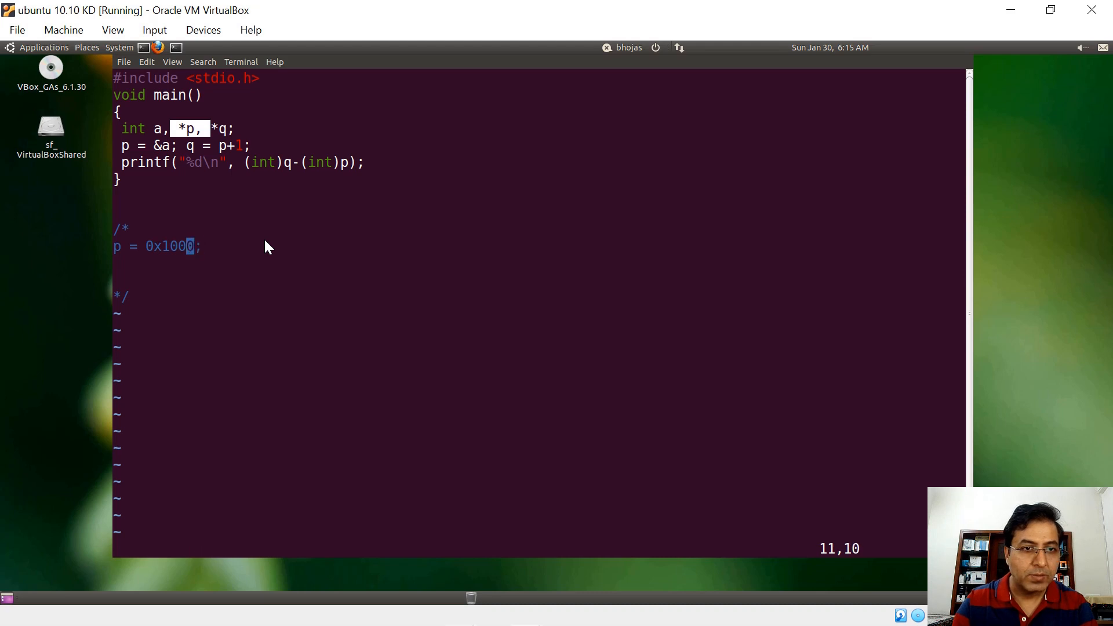
pyautogui.press('h')
pyautogui.press('h')
pyautogui.press('h')
pyautogui.press('0')
pyautogui.press('k')
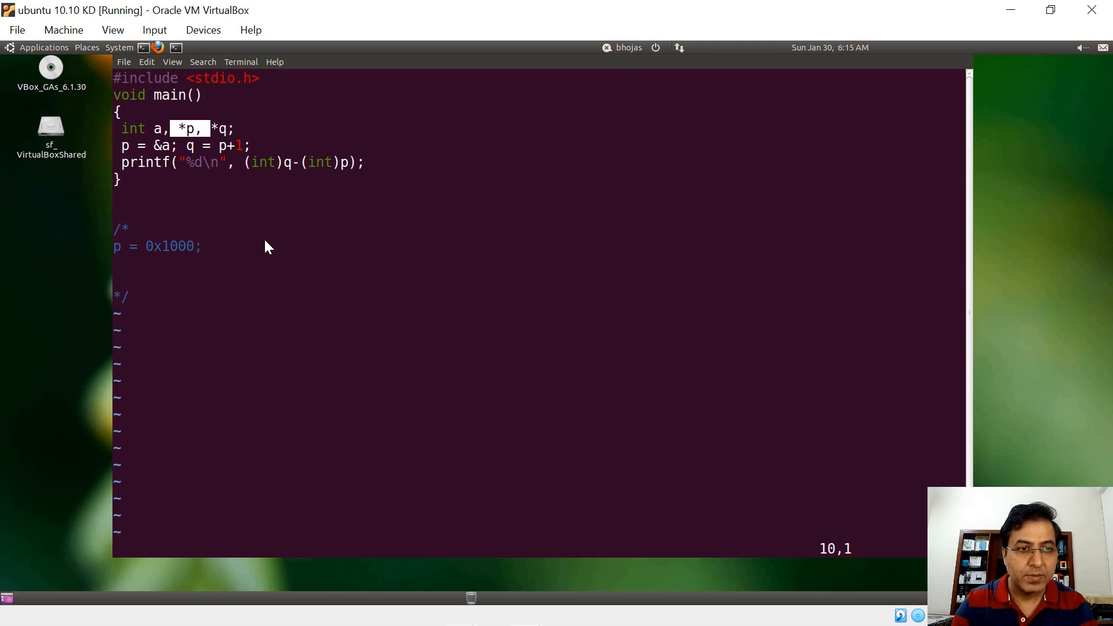
pyautogui.press('j')
pyautogui.write('o')
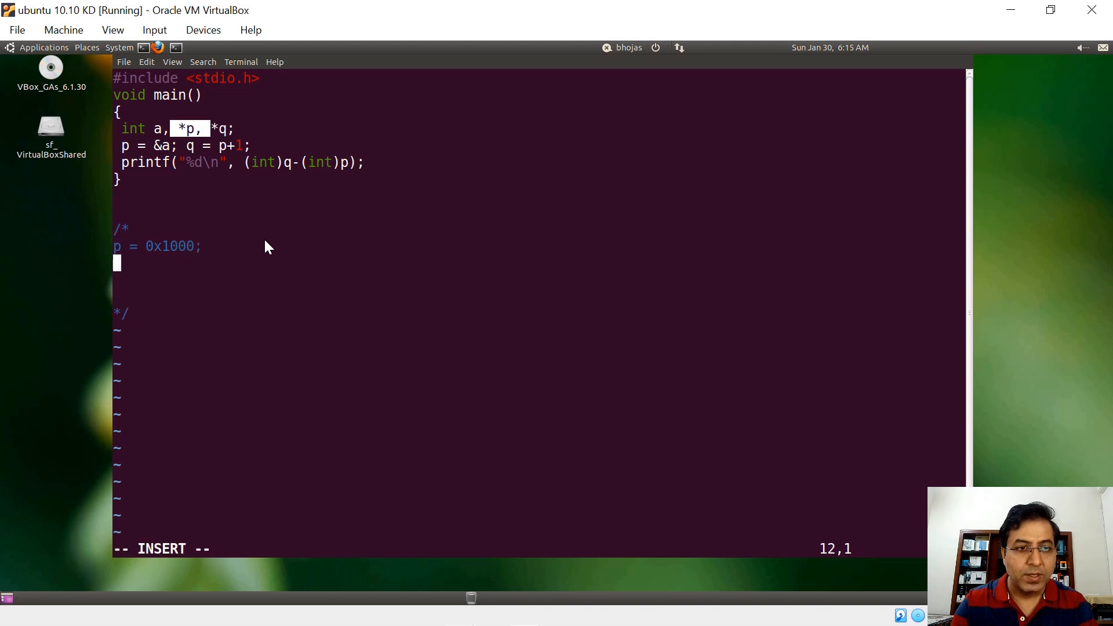
pyautogui.write('q ')
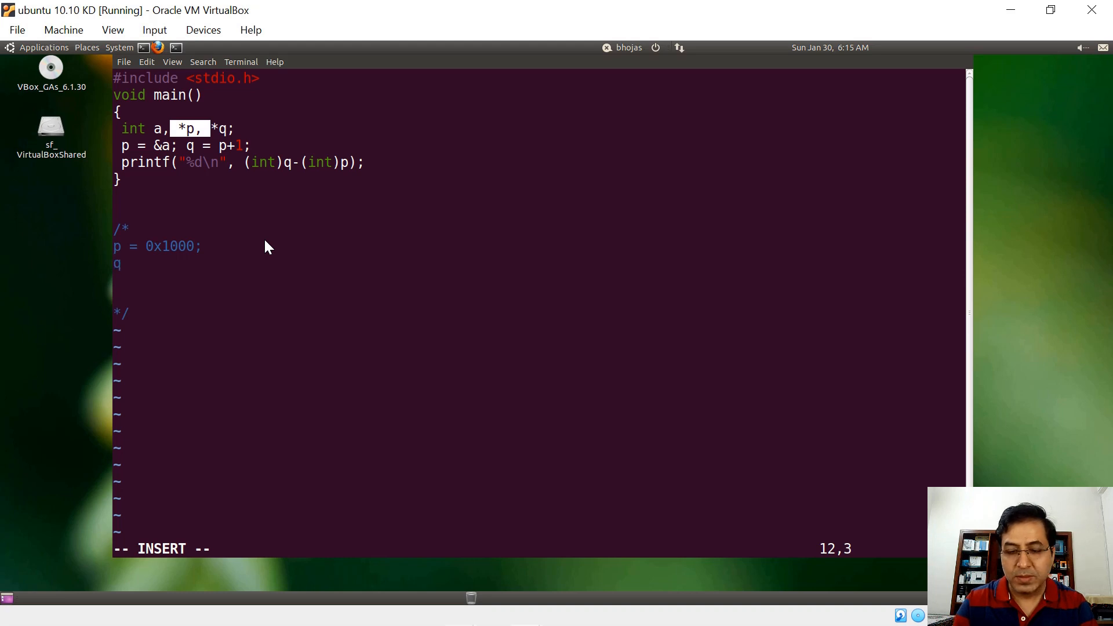
pyautogui.write('=')
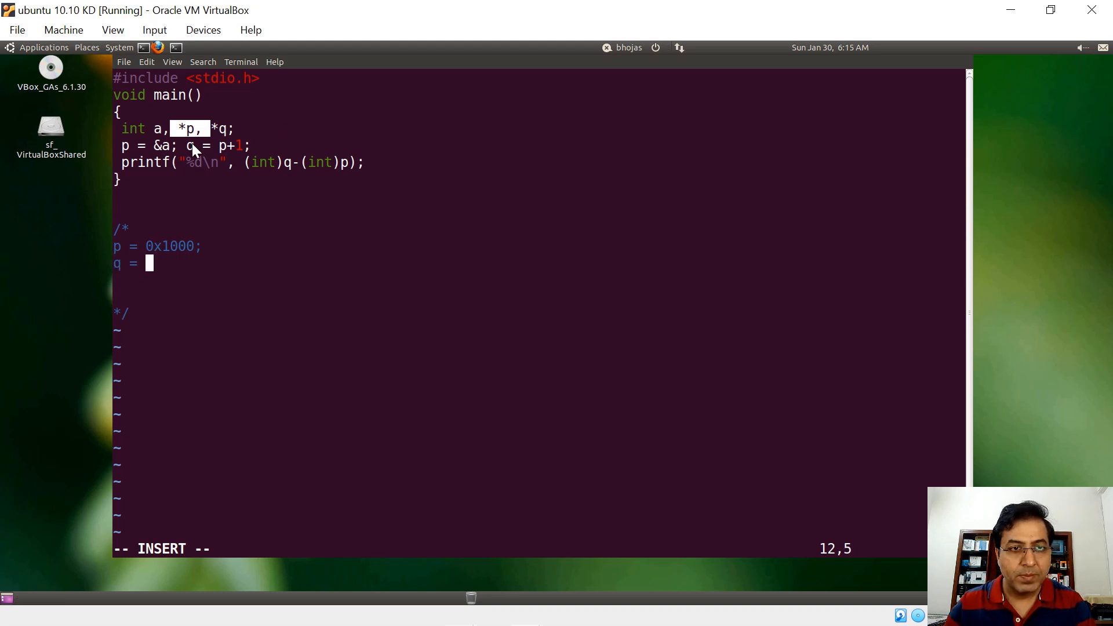
pyautogui.moveTo(192, 142); pyautogui.dragTo(289, 157)
pyautogui.click(289, 145)
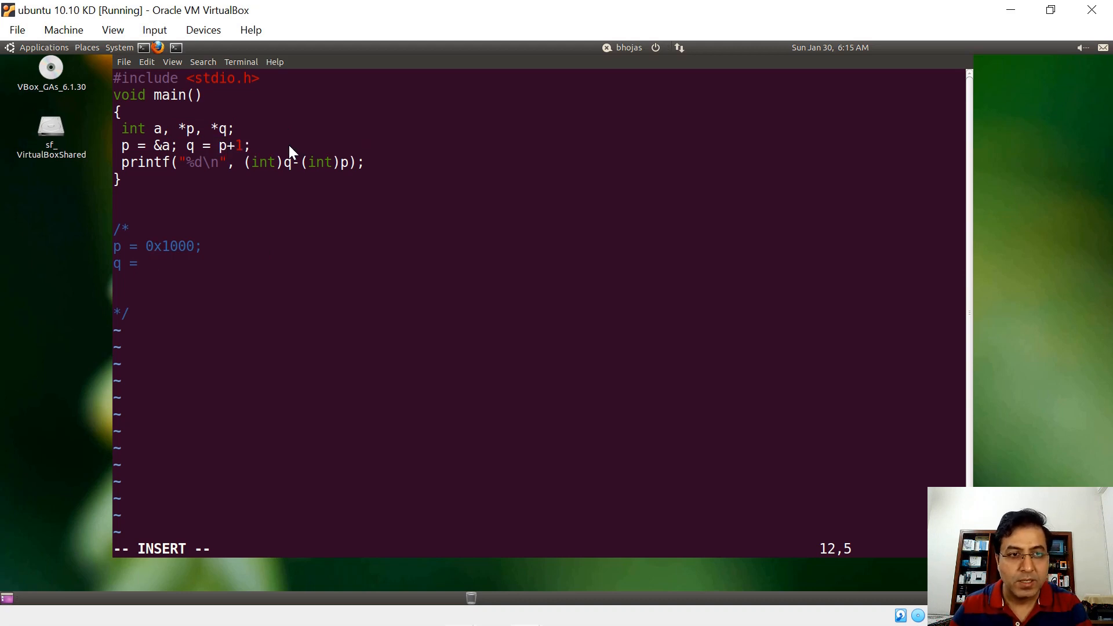
# Step: Delete the /* and */ marker lines so the notes stand as plain text
pyautogui.press('Escape')
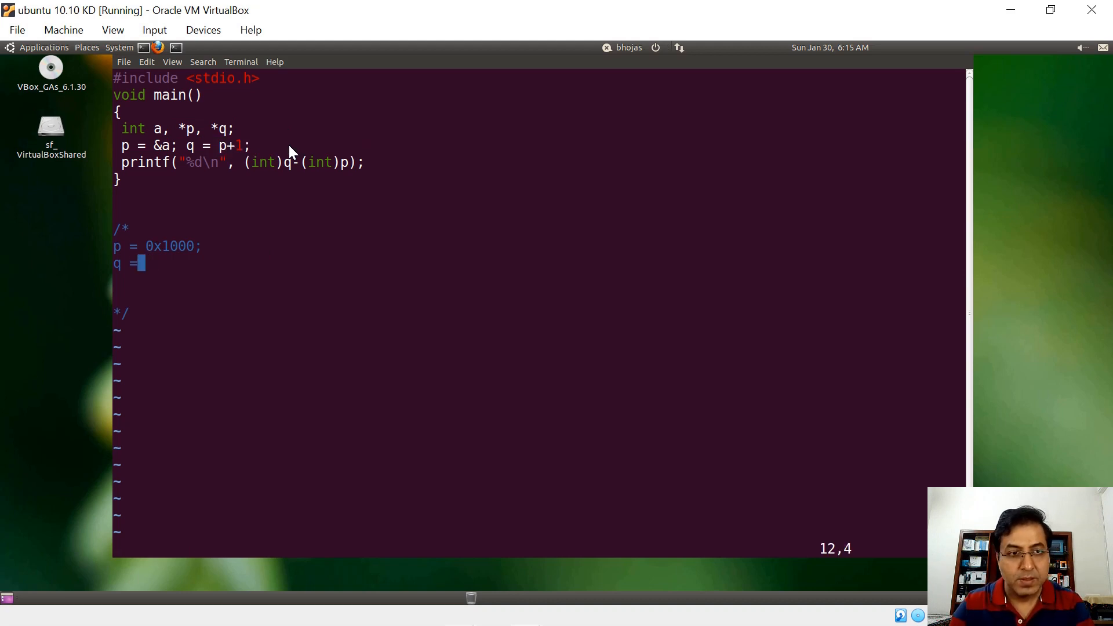
pyautogui.press('k')
pyautogui.press('k')
pyautogui.press('d')
pyautogui.press('d')
pyautogui.press('j')
pyautogui.press('j')
pyautogui.press('j')
pyautogui.press('j')
pyautogui.press('d')
pyautogui.press('d')
pyautogui.press('k')
pyautogui.press('k')
pyautogui.press('k')
pyautogui.press('j')
pyautogui.press('l')
pyautogui.press('l')
pyautogui.press('l')
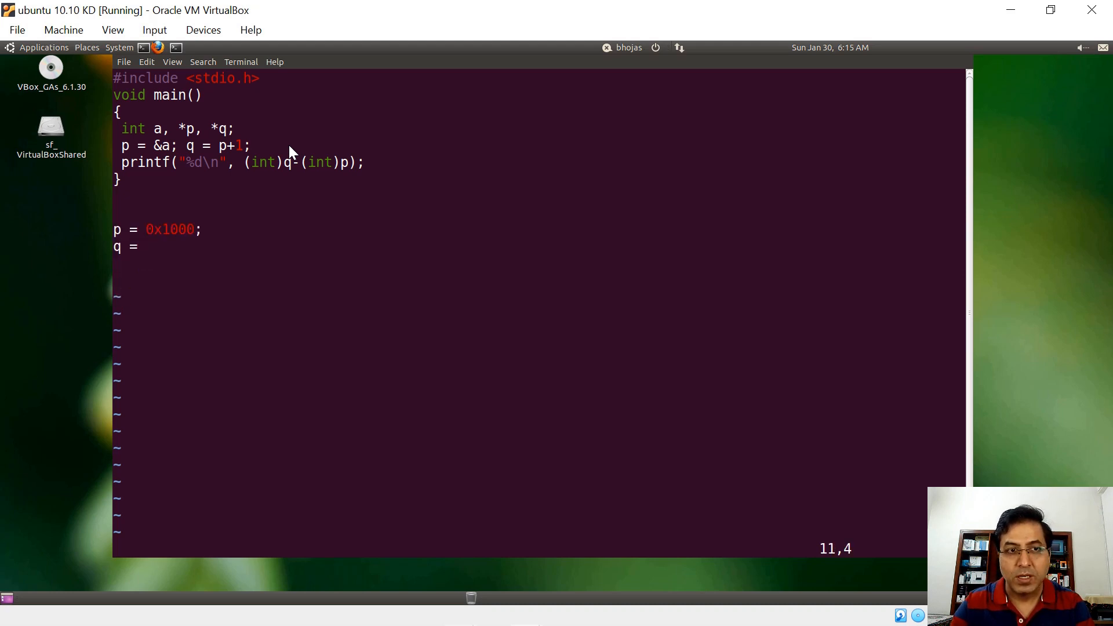
# Step: Extend the note to q = 0x1000 + 1 = 0x1000 + sizeof(int) * 1
pyautogui.press('a')
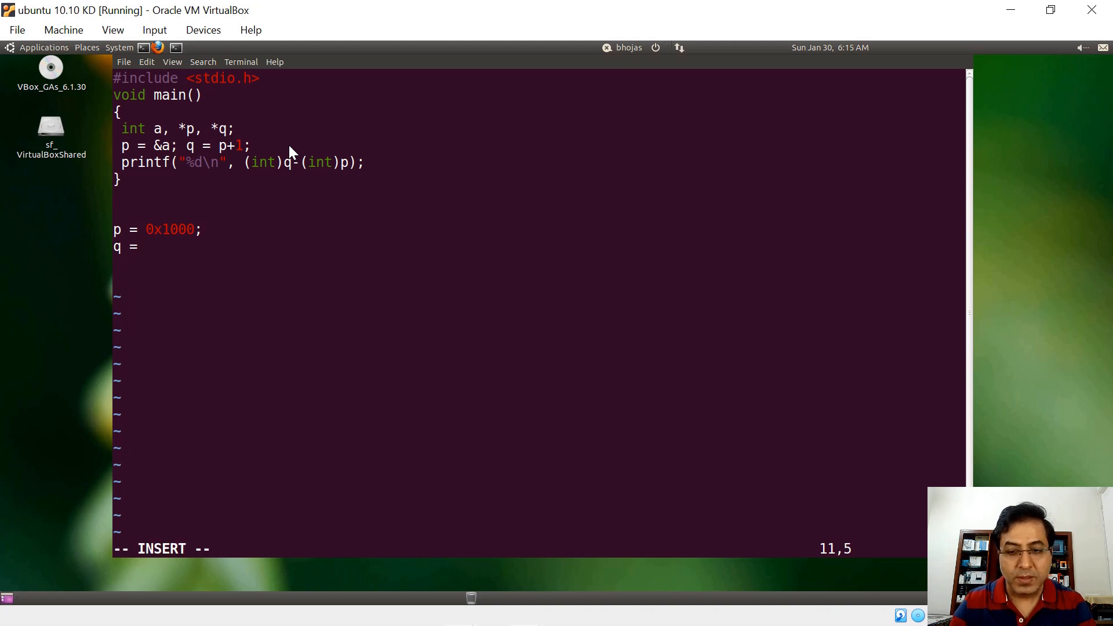
pyautogui.write('0x1-')
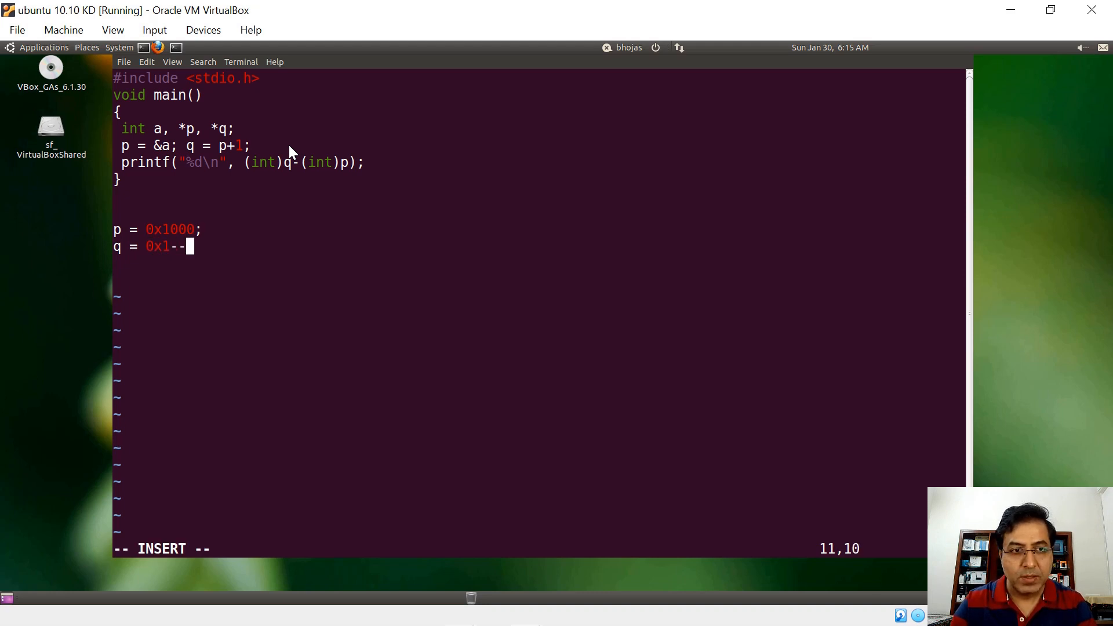
pyautogui.press('BackSpace')
pyautogui.write('000 ')
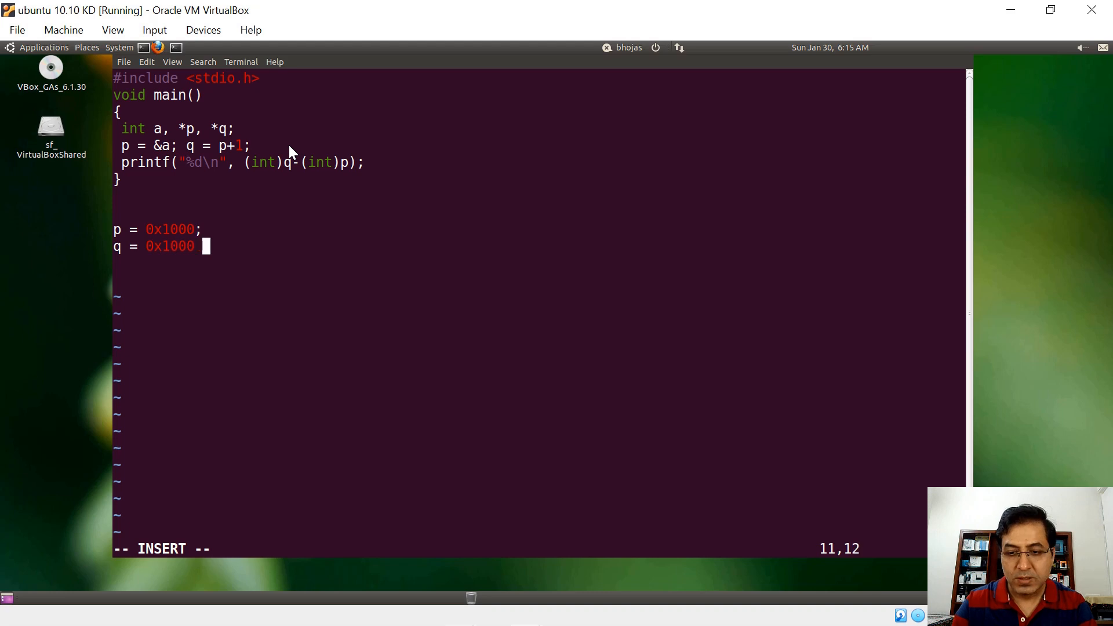
pyautogui.write('+ 1;')
pyautogui.press('Escape')
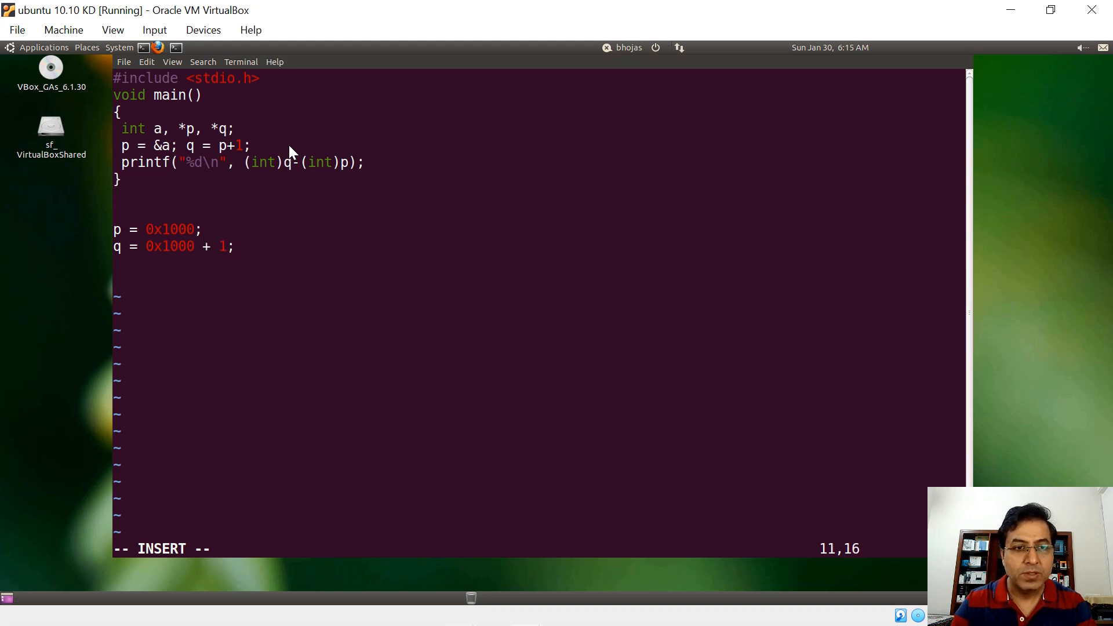
pyautogui.write('= 0x1--')
pyautogui.press('BackSpace')
pyautogui.press('BackSpace')
pyautogui.write('001;')
pyautogui.press('Escape')
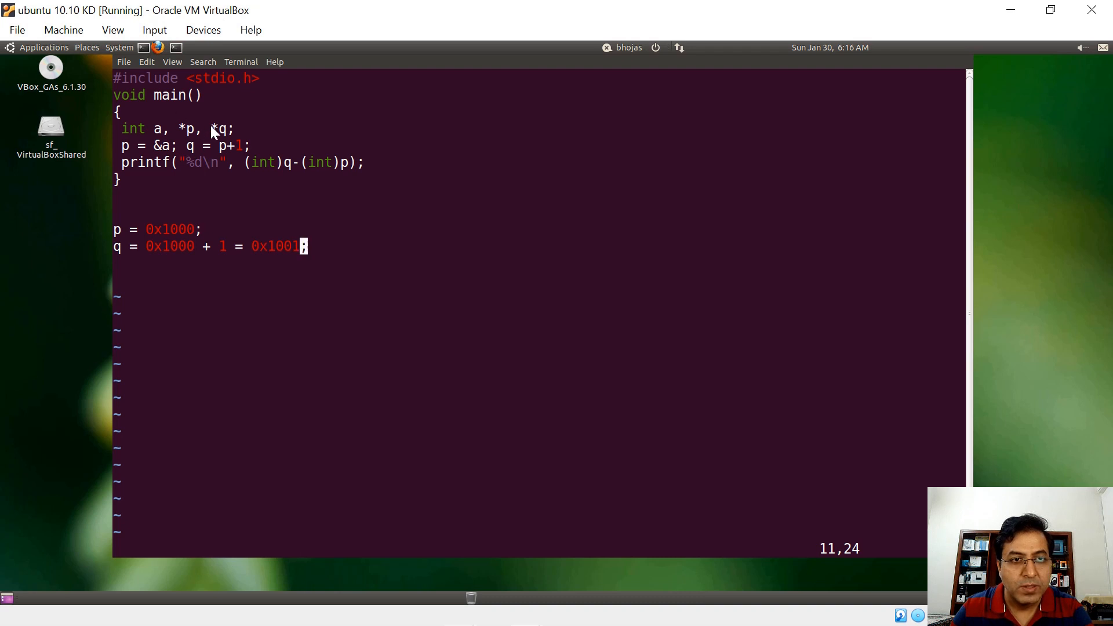
pyautogui.moveTo(211, 129)
pyautogui.mouseDown()
pyautogui.moveTo(184, 146)
pyautogui.moveTo(207, 145)
pyautogui.moveTo(161, 127)
pyautogui.mouseUp()
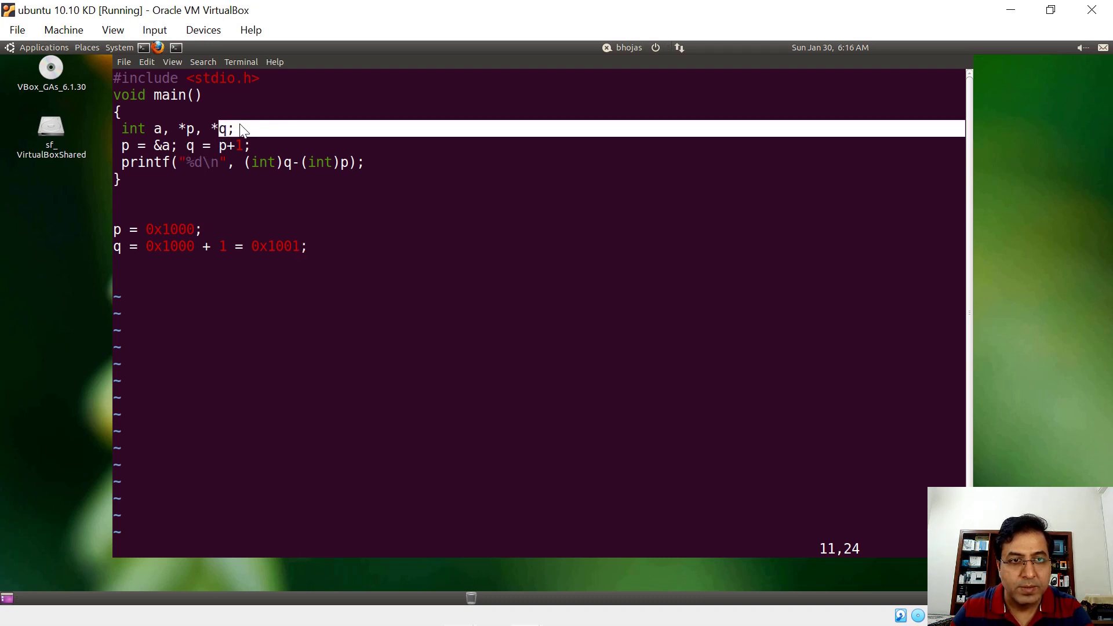
pyautogui.click(146, 130)
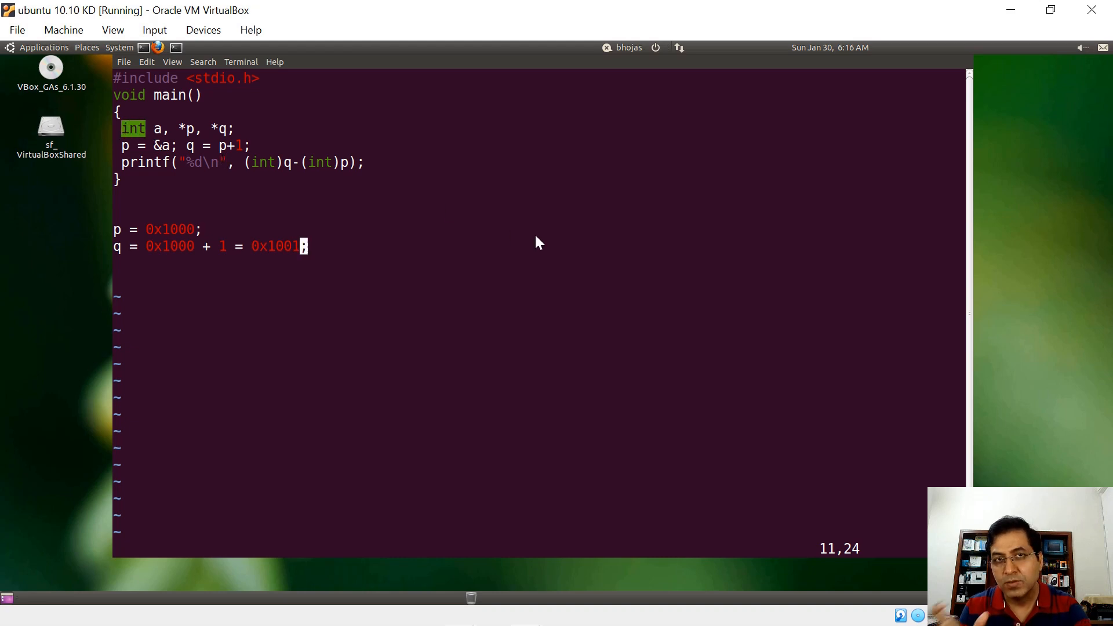
pyautogui.press('Left')
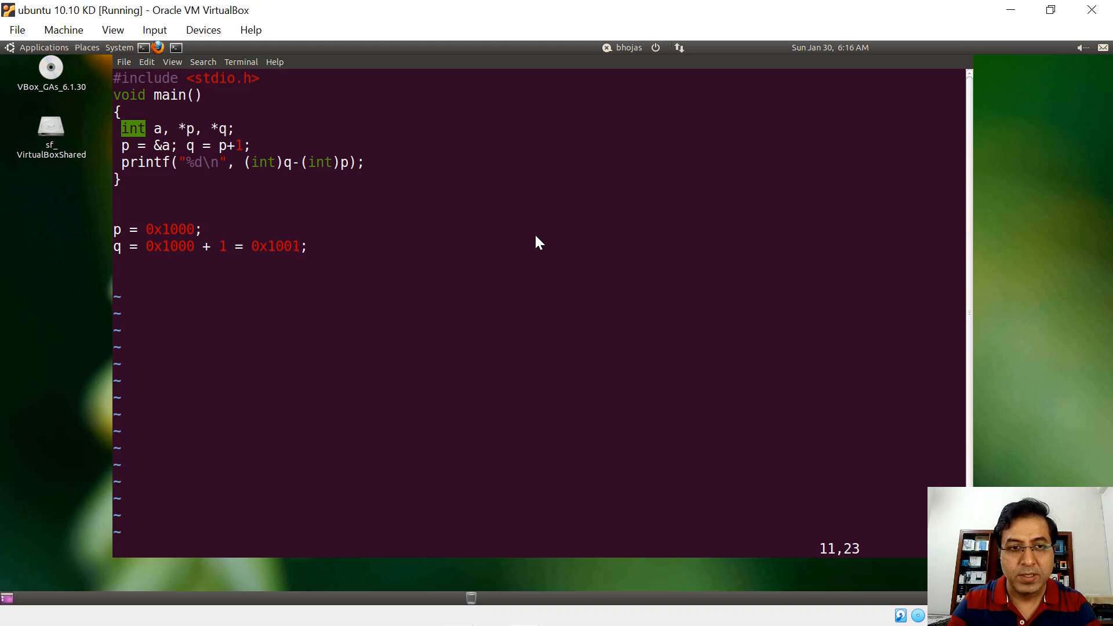
pyautogui.write('i')
pyautogui.write('0 ')
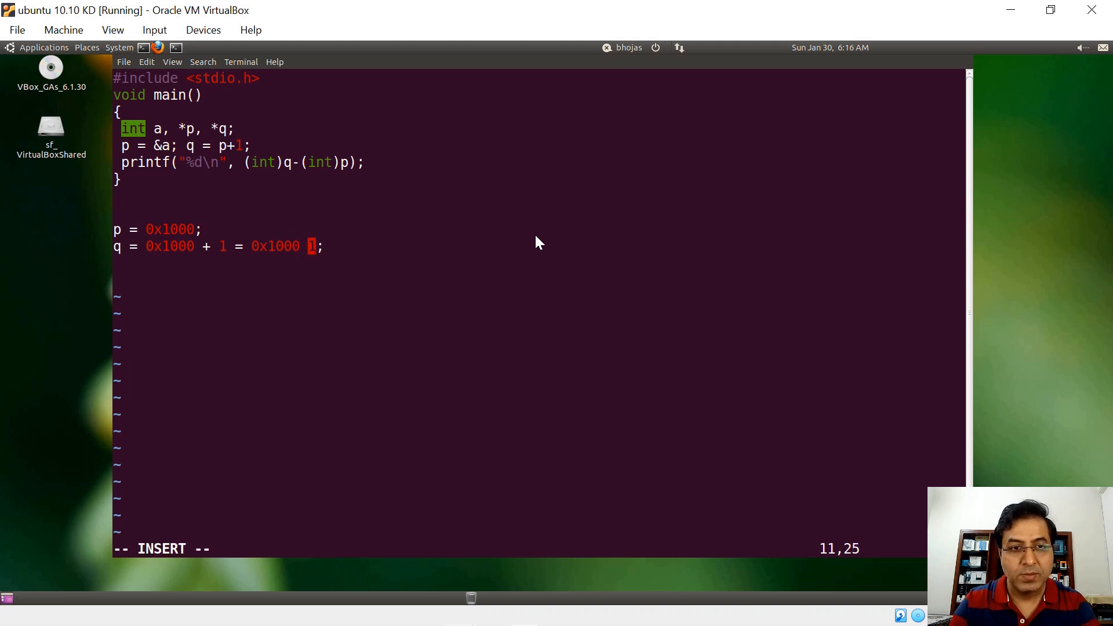
pyautogui.write('+')
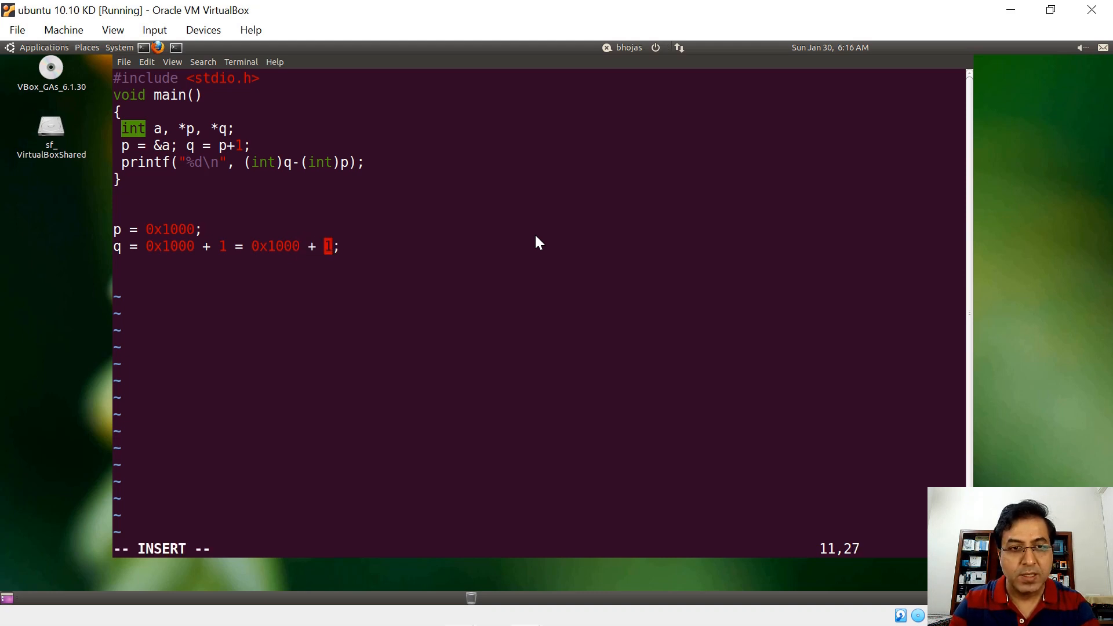
pyautogui.write(' sizeof(int) ')
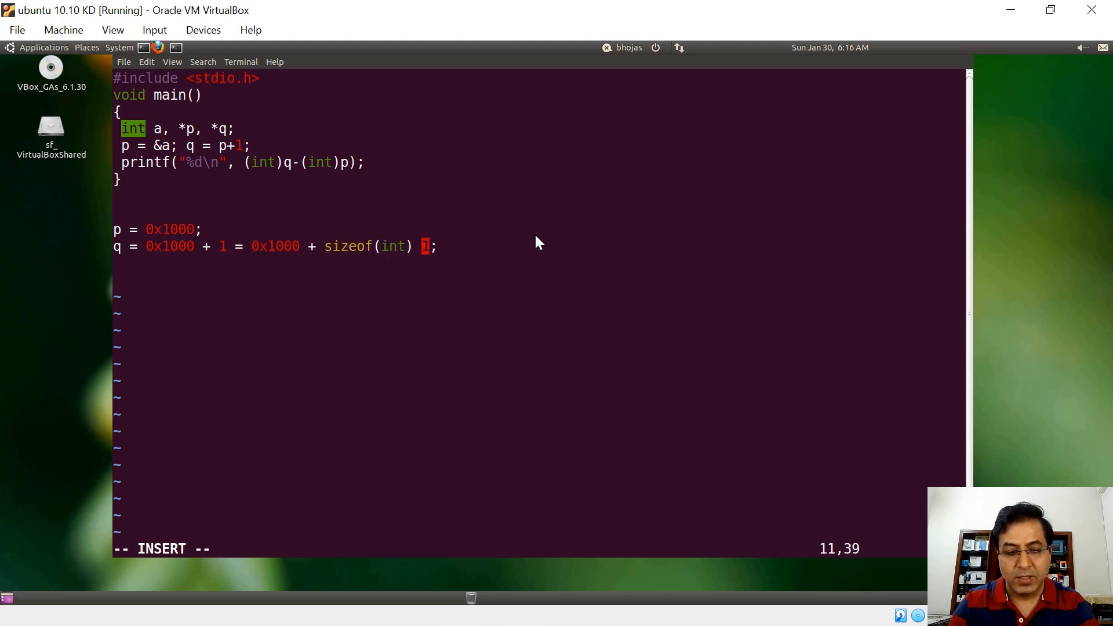
pyautogui.write('*')
pyautogui.press('Escape')
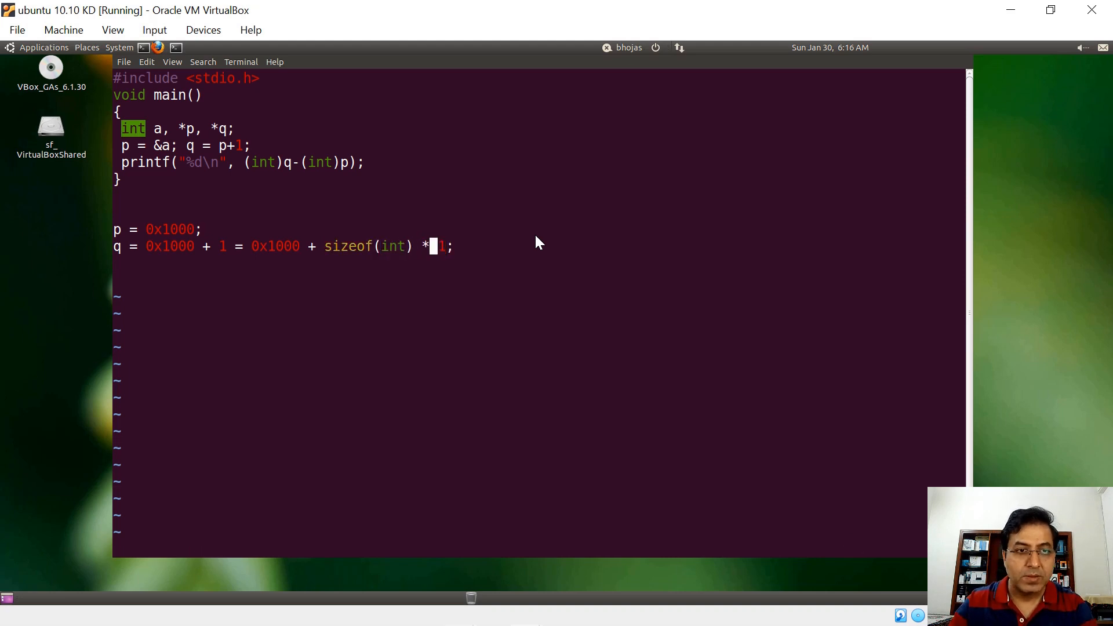
# Step: Highlight the 1 in p+1 against the multiplier 1 in the q note
pyautogui.doubleClick(238, 146)
pyautogui.moveTo(440, 247); pyautogui.dragTo(476, 247)
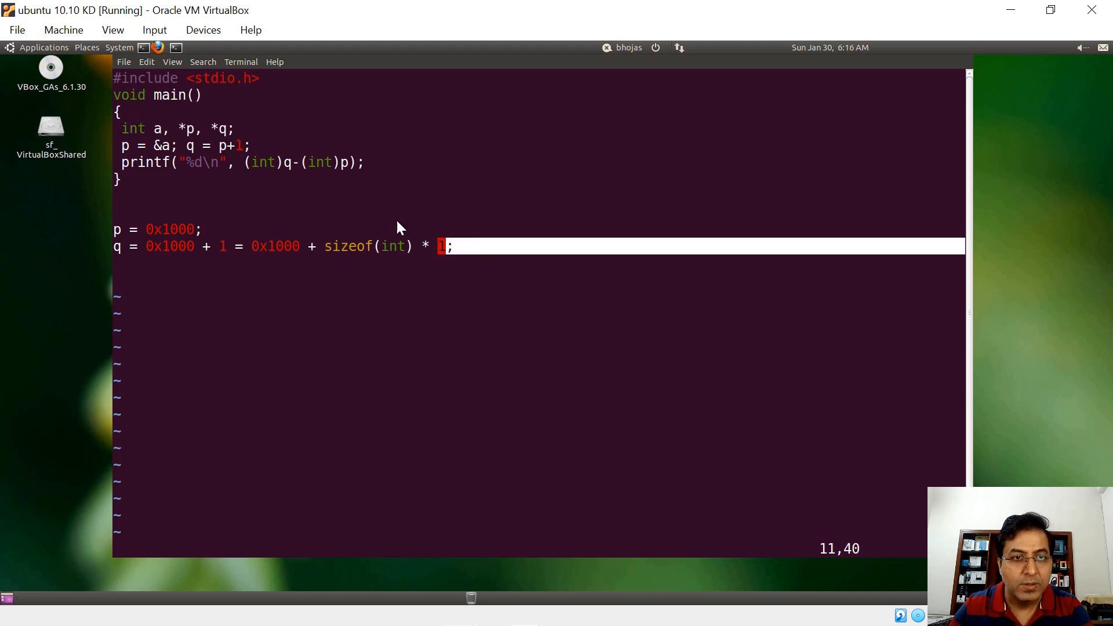
pyautogui.moveTo(237, 144); pyautogui.dragTo(254, 145)
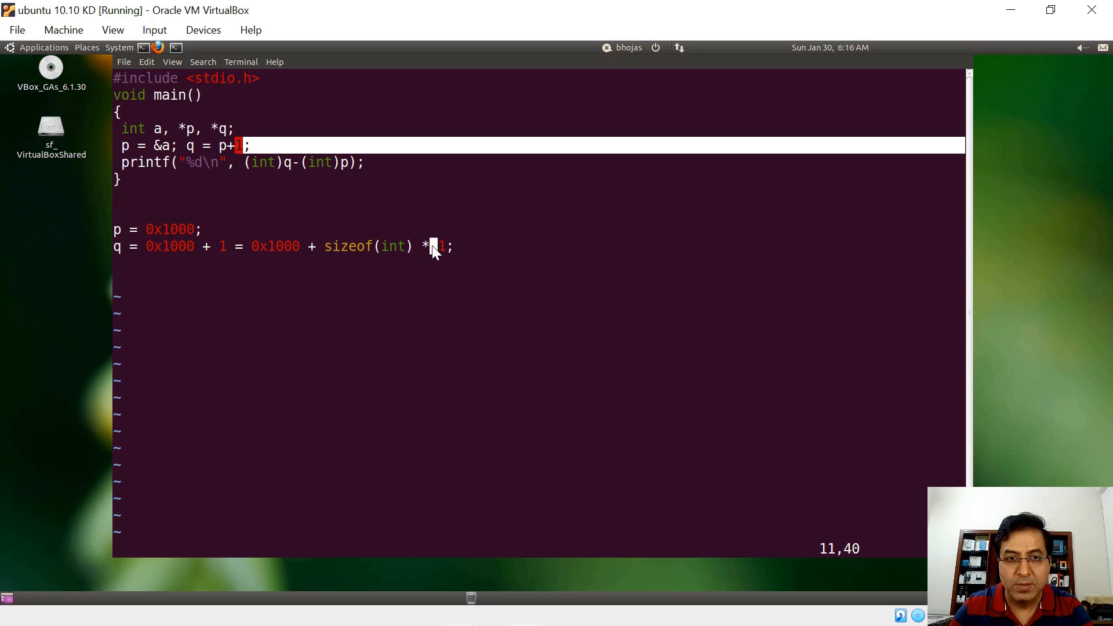
pyautogui.moveTo(438, 245); pyautogui.dragTo(466, 246)
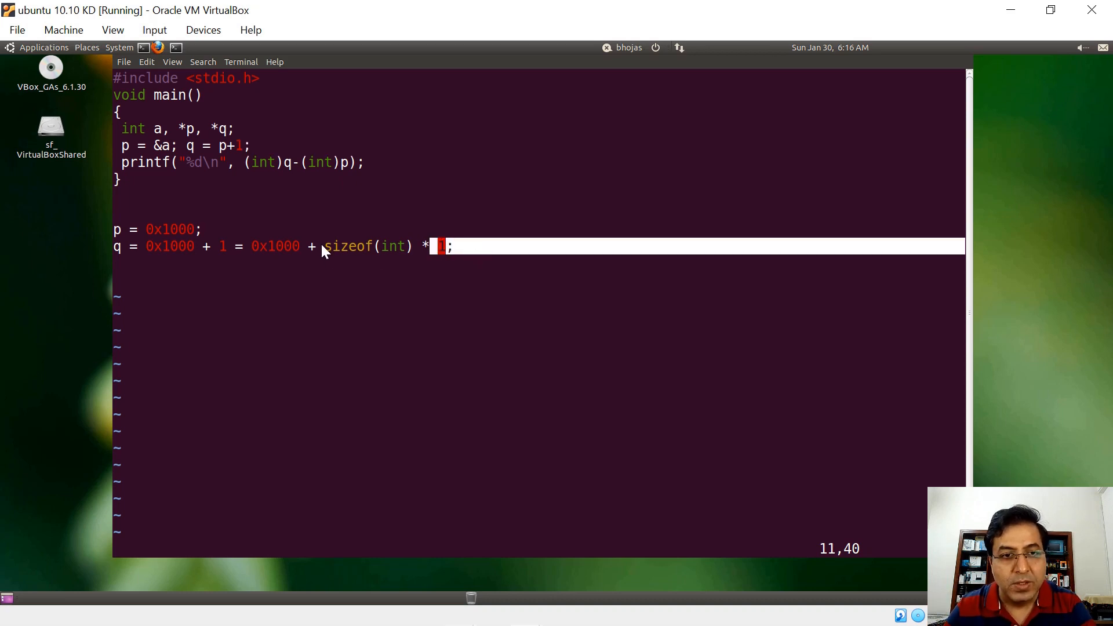
pyautogui.click(442, 289)
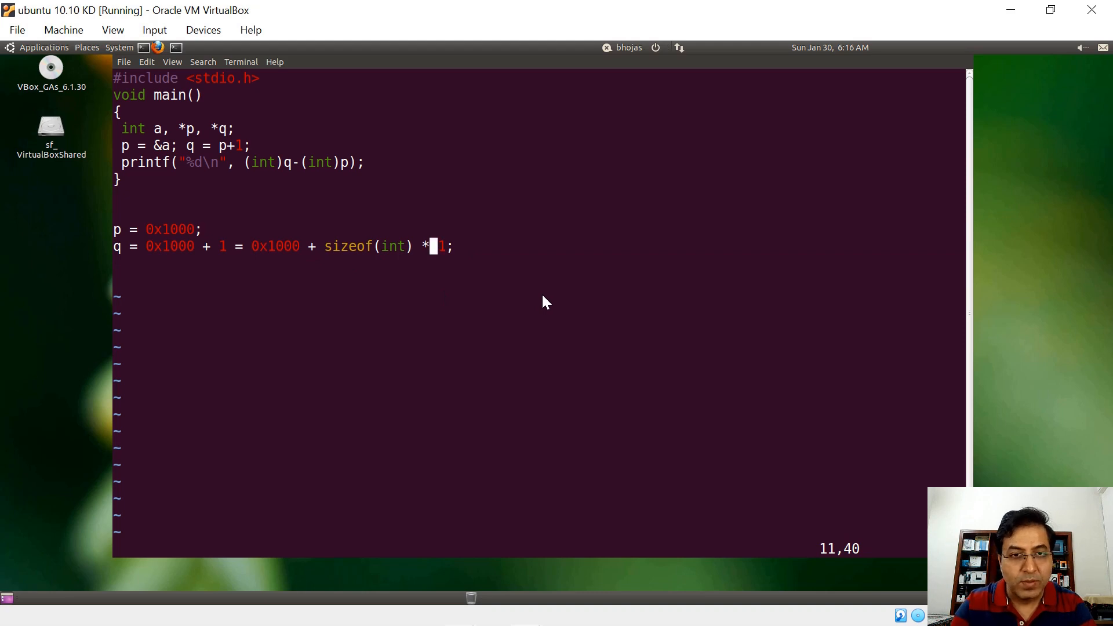
pyautogui.write('o1')
# Step: Add the note line q = 0x1004; and relate it to the printf pointer difference
pyautogui.press('BackSpace')
pyautogui.press('BackSpace')
pyautogui.write('q ')
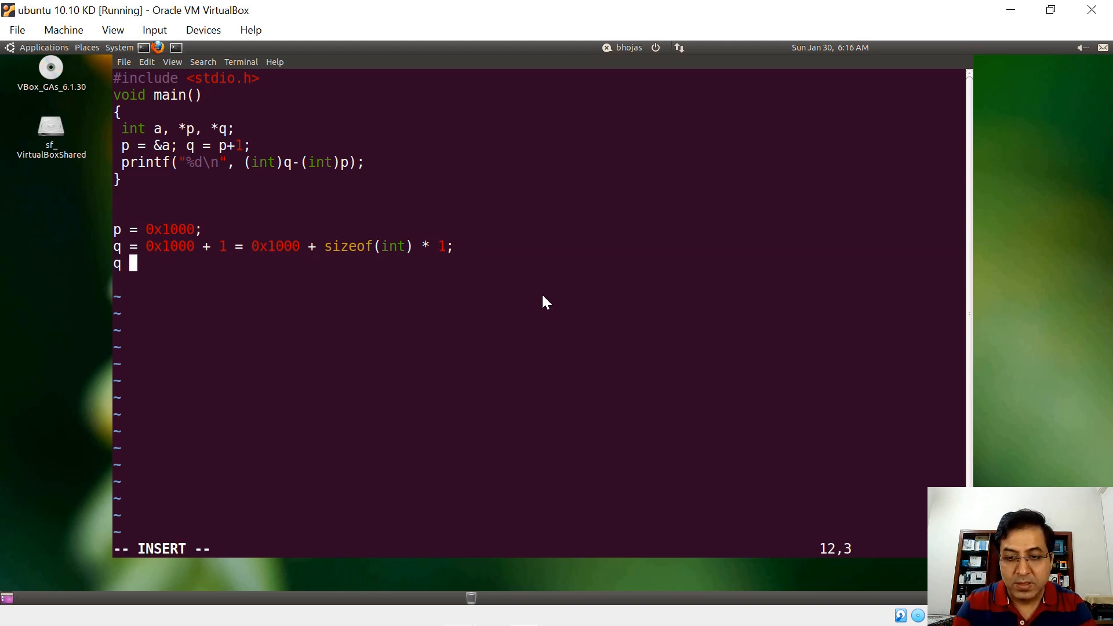
pyautogui.write('= 0x1')
pyautogui.press('BackSpace')
pyautogui.write('004;')
pyautogui.press('Escape')
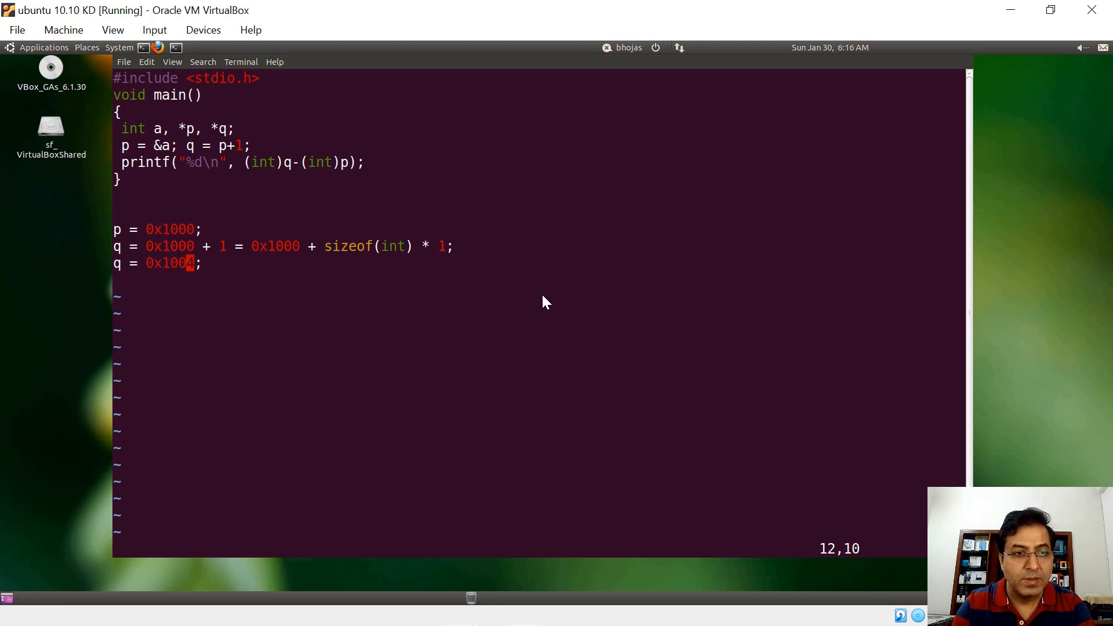
pyautogui.press('b')
pyautogui.press('h')
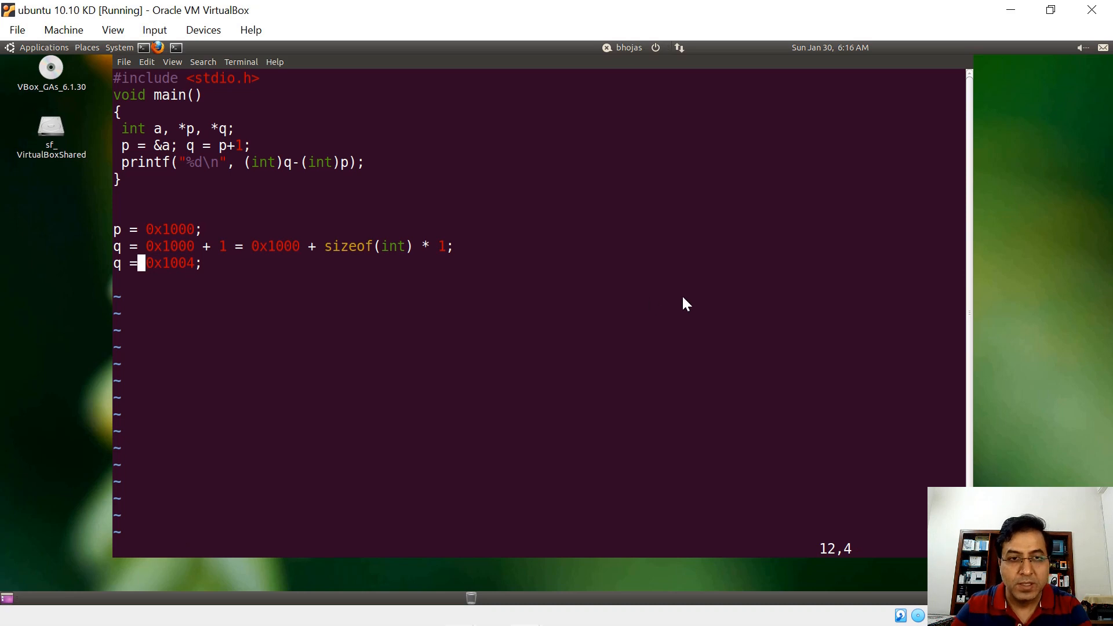
pyautogui.moveTo(324, 247); pyautogui.dragTo(417, 247)
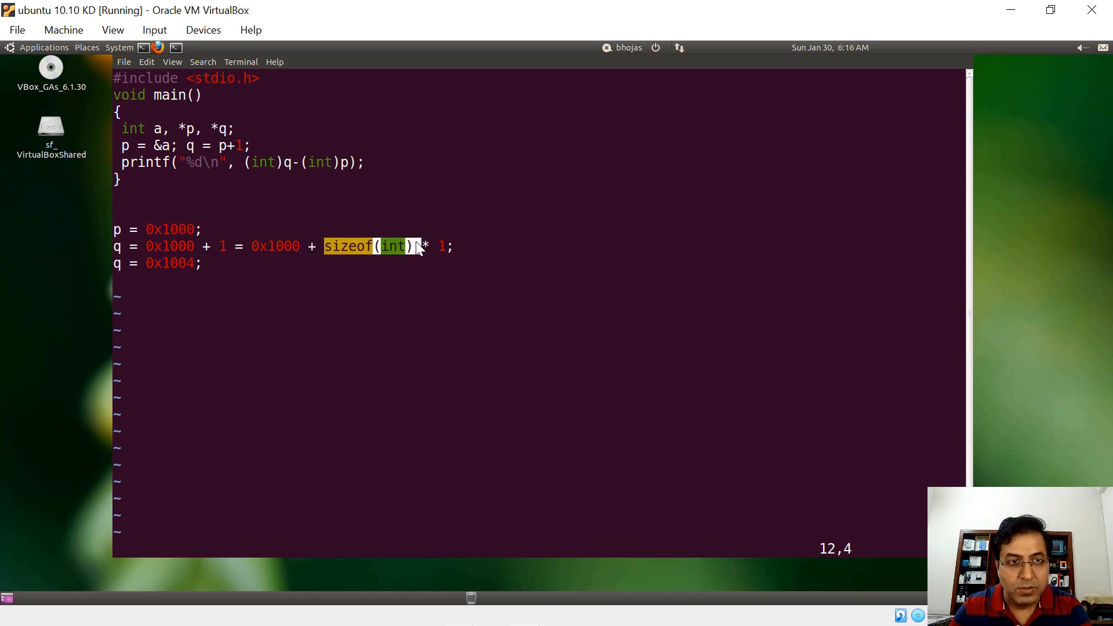
pyautogui.moveTo(123, 146); pyautogui.dragTo(257, 147)
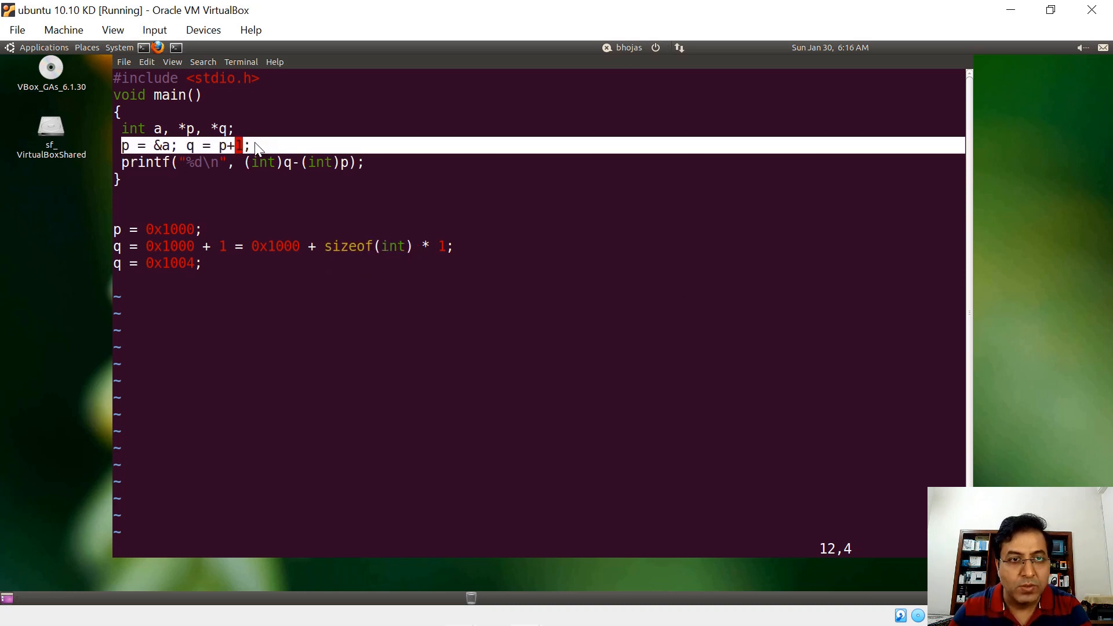
pyautogui.click(390, 290)
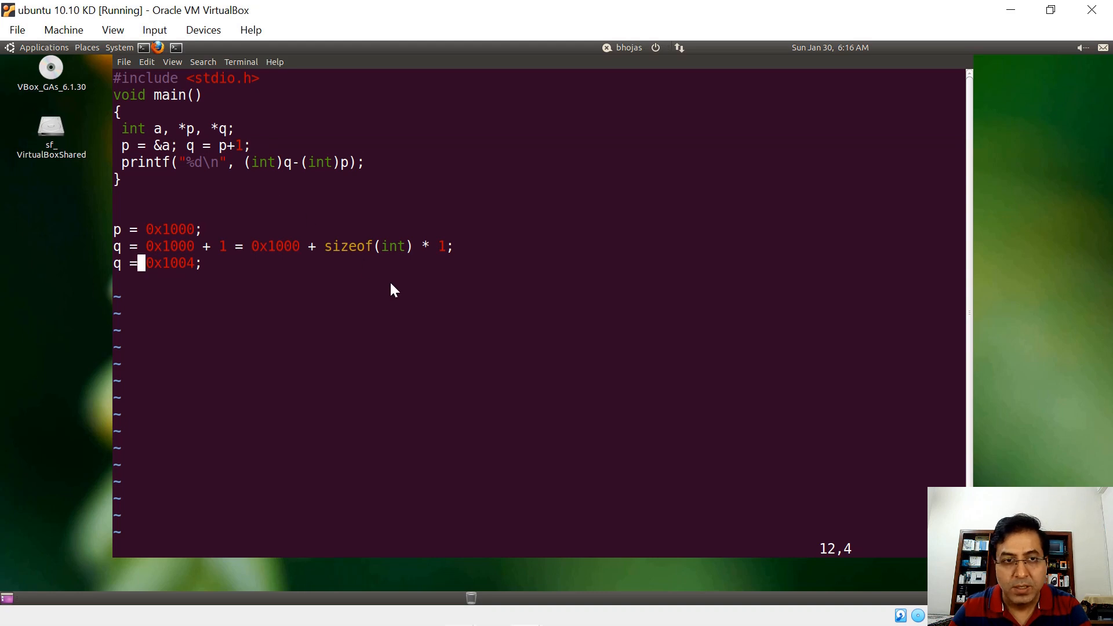
pyautogui.moveTo(241, 162); pyautogui.dragTo(368, 164)
pyautogui.click(465, 252)
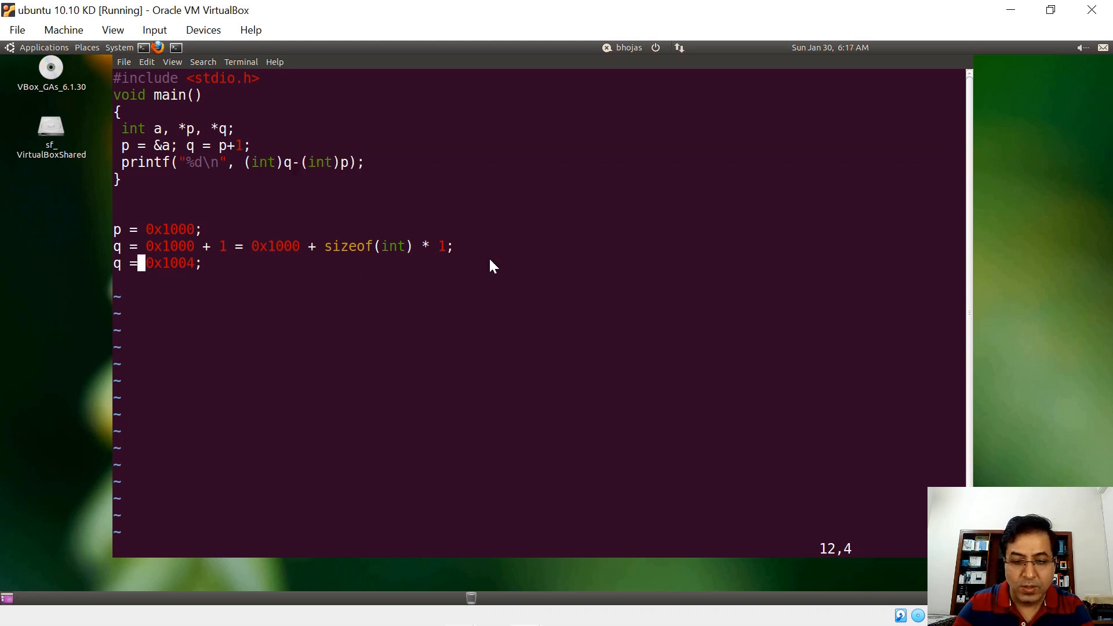
pyautogui.press('j')
pyautogui.press('o')
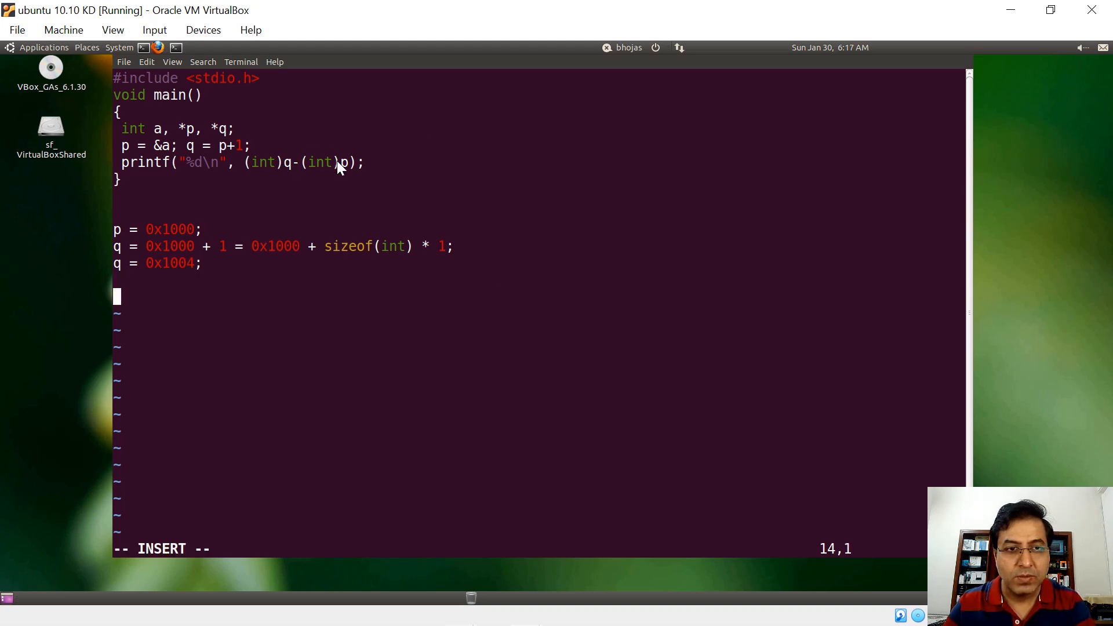
pyautogui.moveTo(296, 162); pyautogui.dragTo(382, 162)
pyautogui.click(459, 169)
pyautogui.write('q - p')
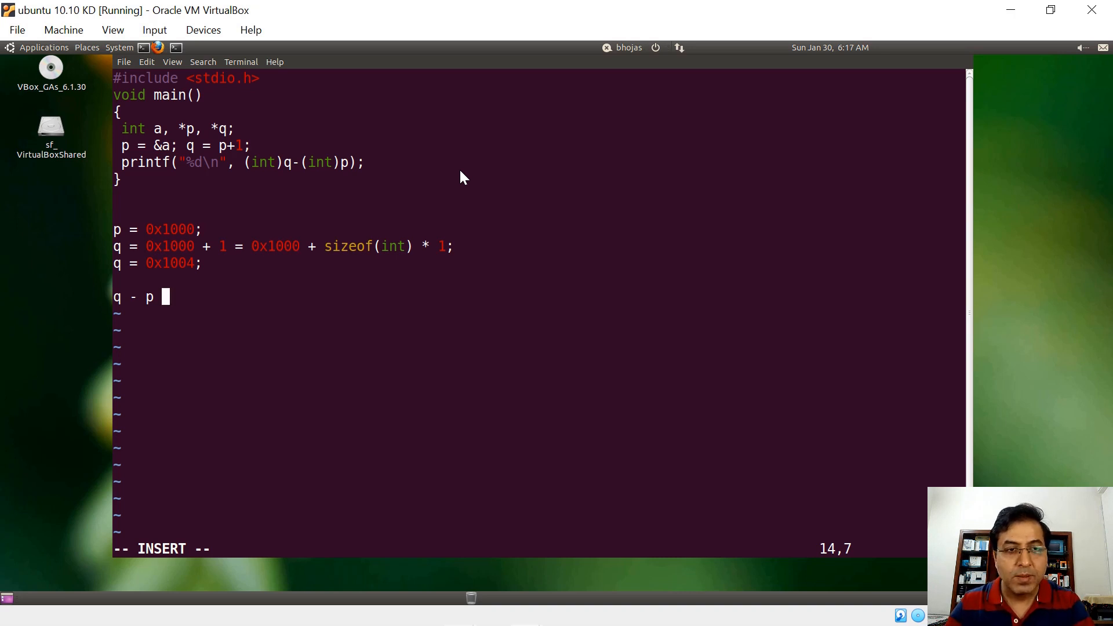
pyautogui.moveTo(233, 146); pyautogui.dragTo(249, 145)
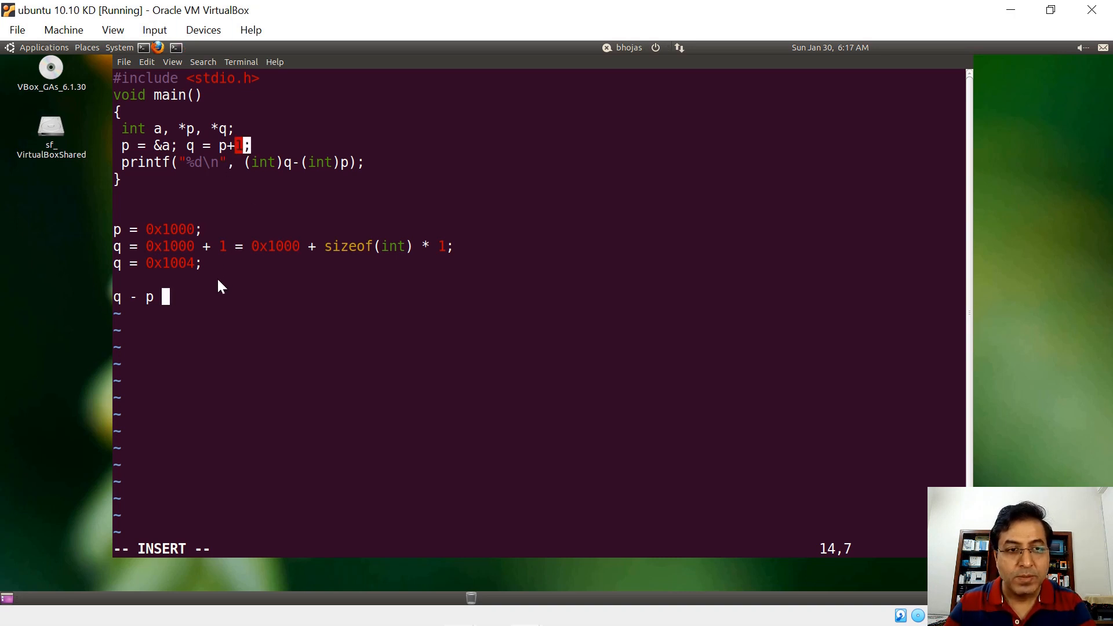
pyautogui.moveTo(318, 247); pyautogui.dragTo(418, 245)
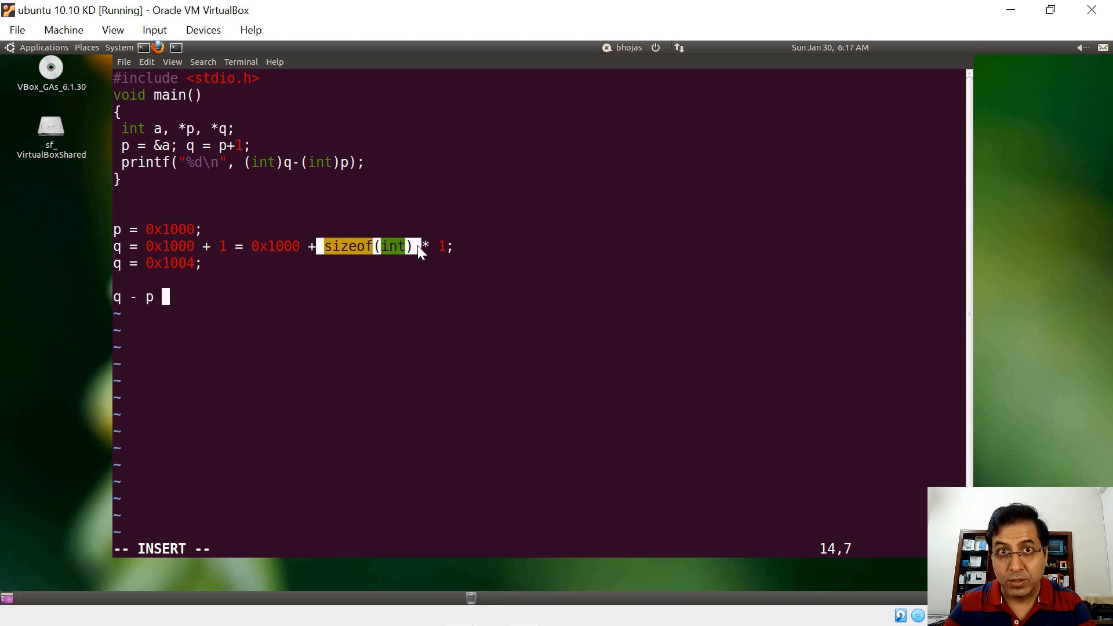
pyautogui.click(399, 301)
pyautogui.write('= 1;')
pyautogui.press('Escape')
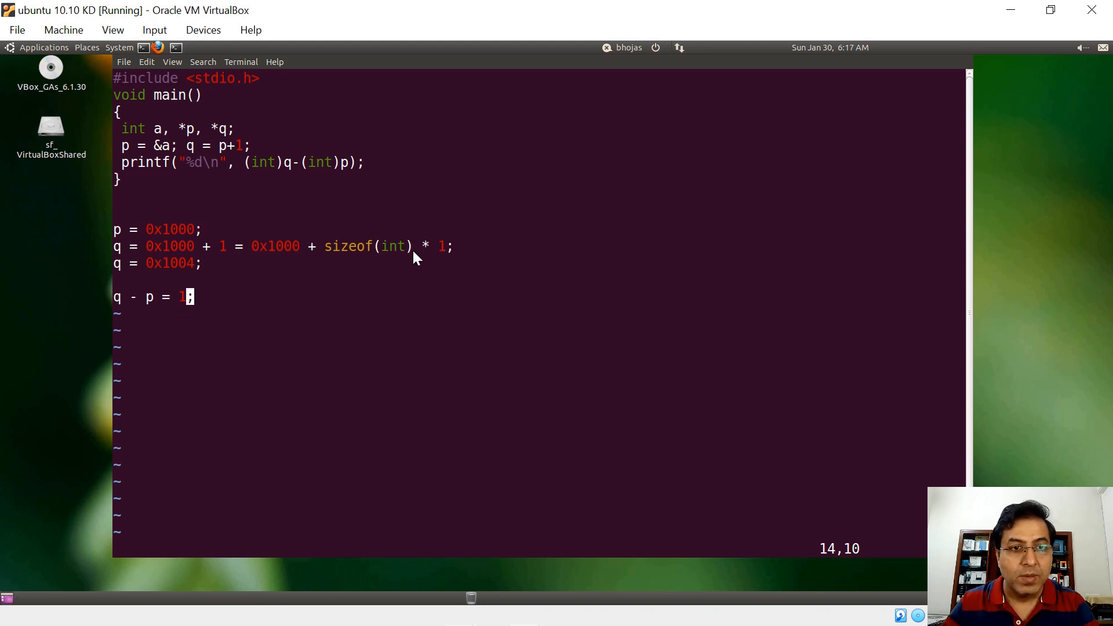
pyautogui.moveTo(242, 162); pyautogui.dragTo(283, 162)
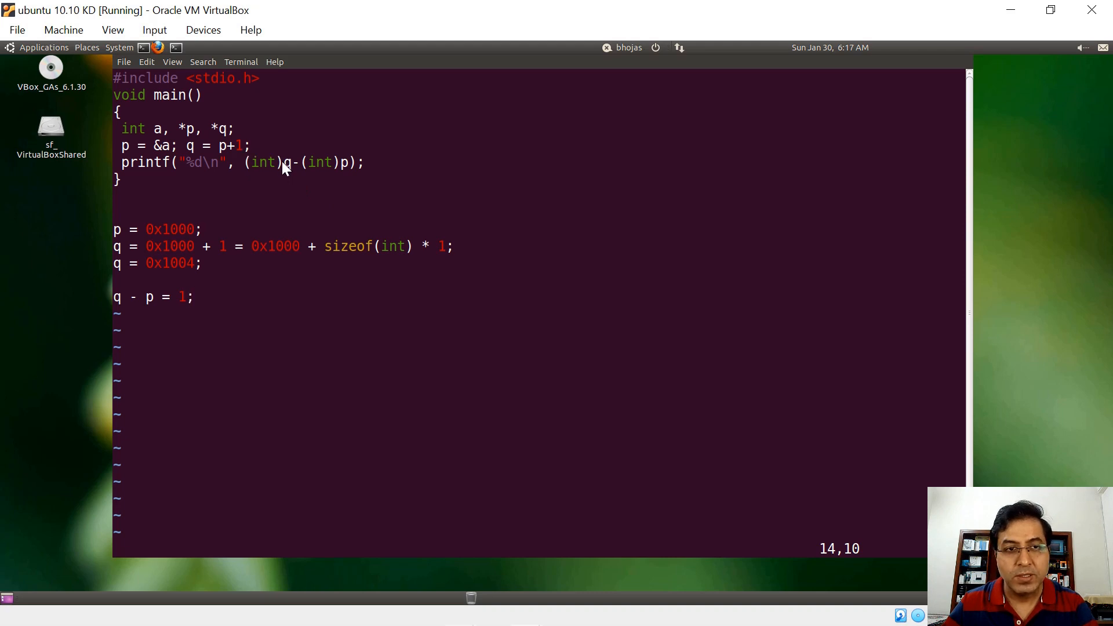
pyautogui.moveTo(283, 162); pyautogui.dragTo(247, 163)
pyautogui.click(339, 158)
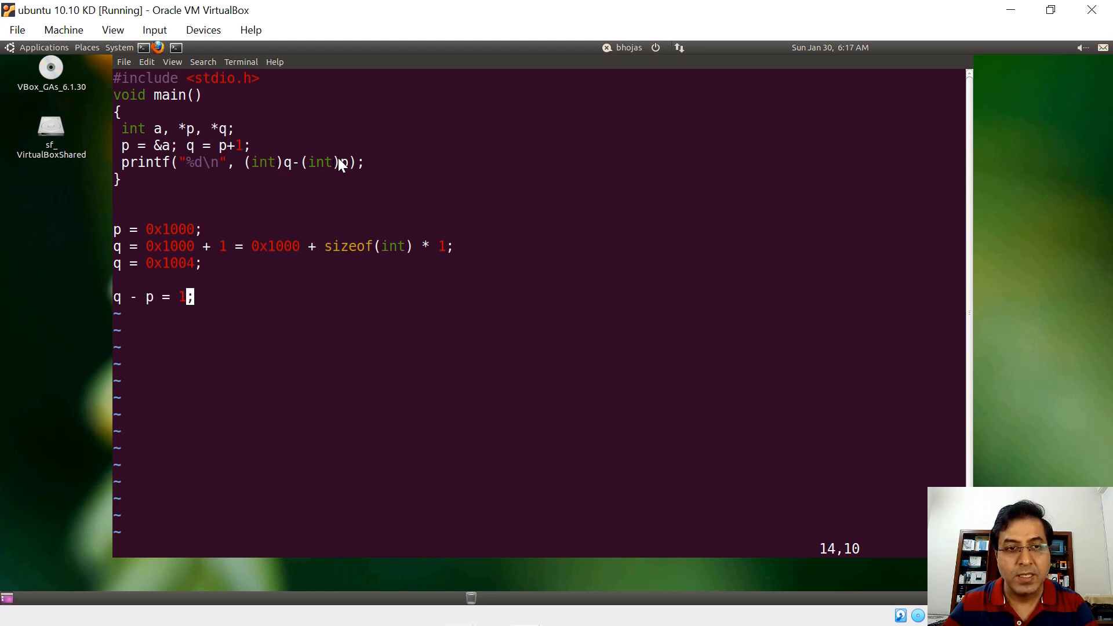
pyautogui.moveTo(339, 162); pyautogui.dragTo(301, 162)
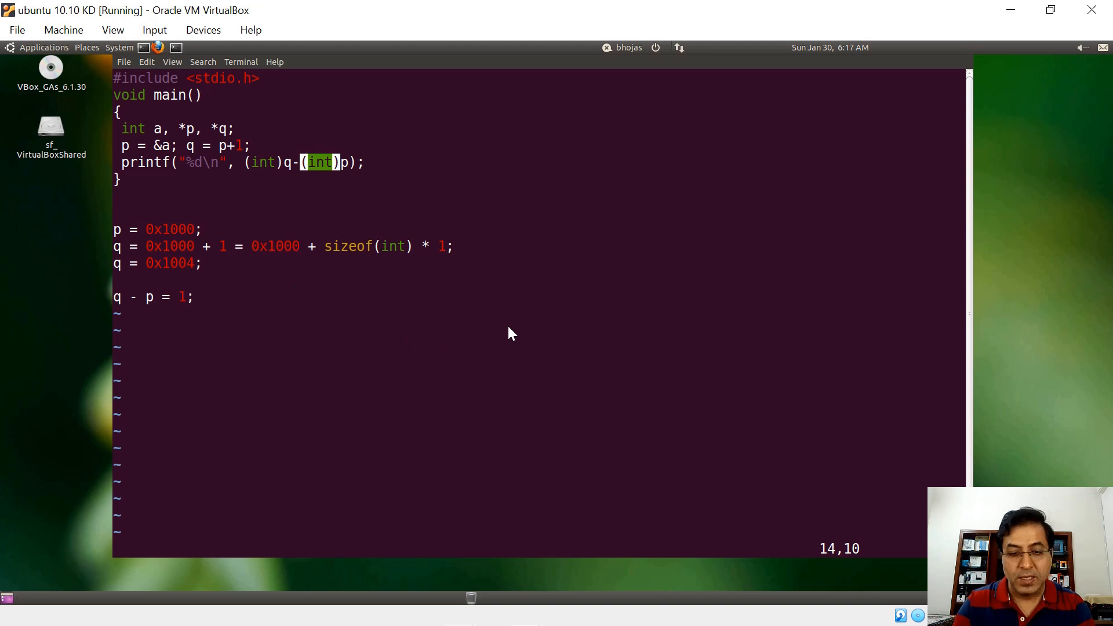
pyautogui.doubleClick(177, 261)
pyautogui.doubleClick(180, 228)
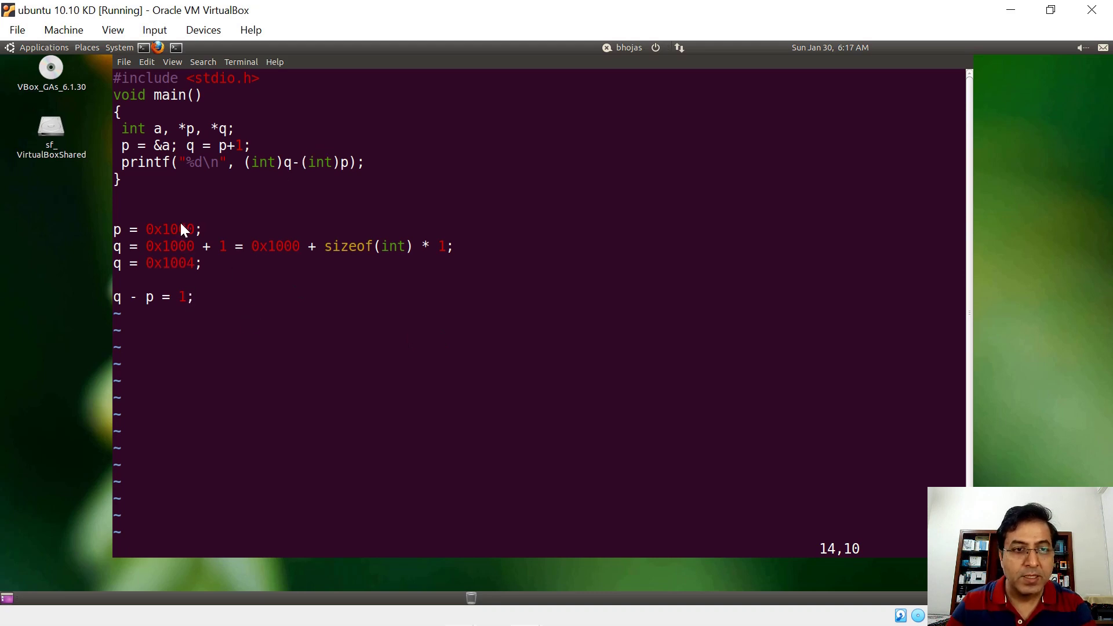
pyautogui.click(183, 267)
pyautogui.doubleClick(183, 260)
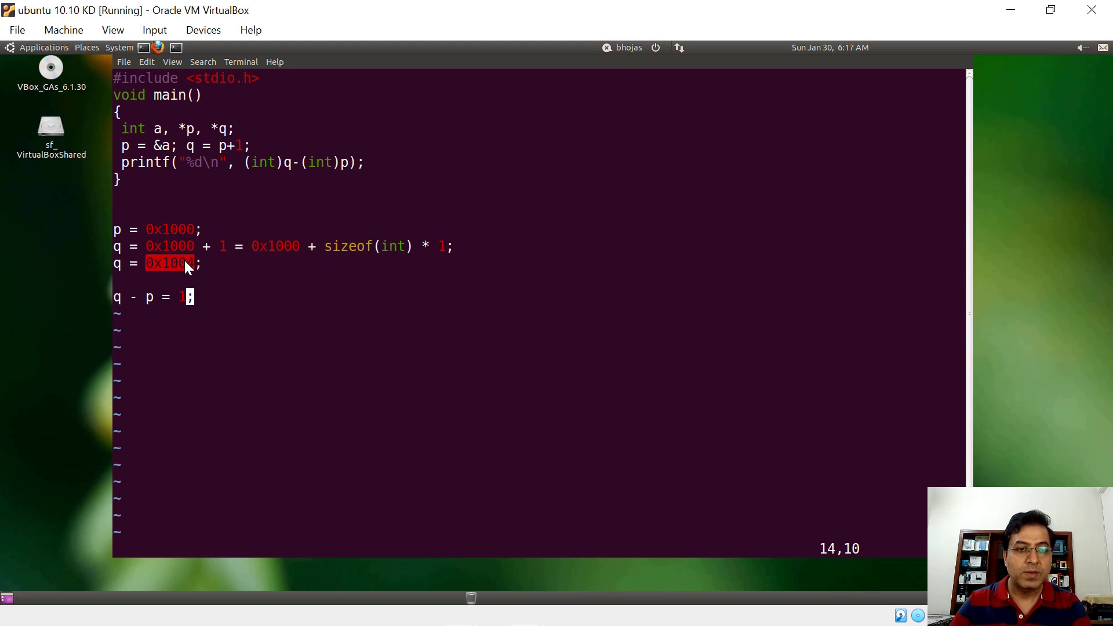
pyautogui.click(180, 231)
pyautogui.doubleClick(181, 231)
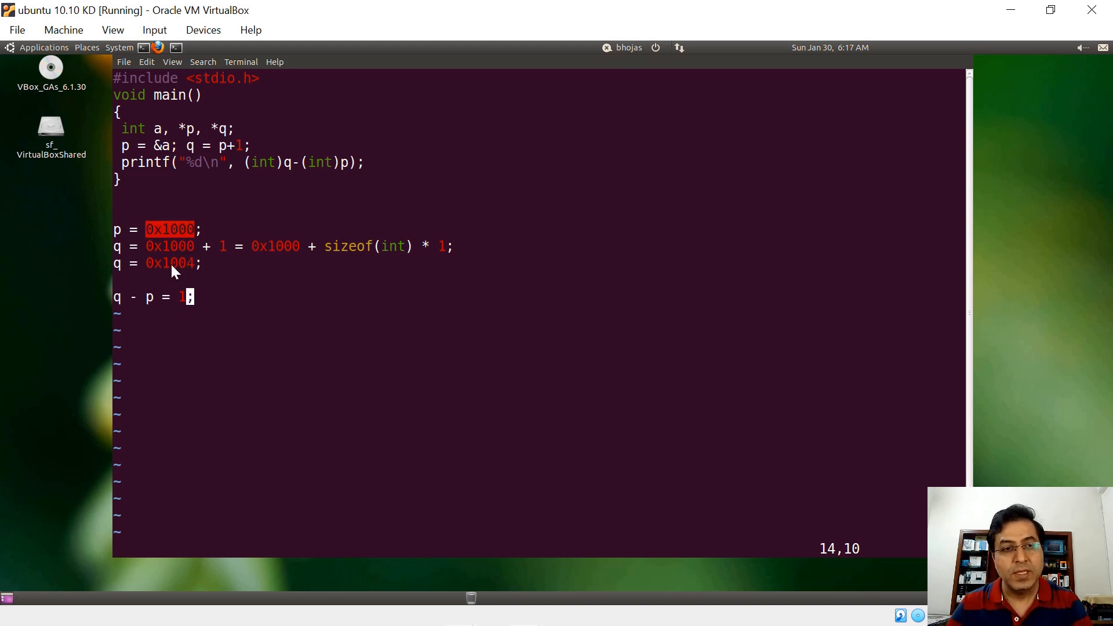
pyautogui.doubleClick(173, 261)
pyautogui.doubleClick(177, 226)
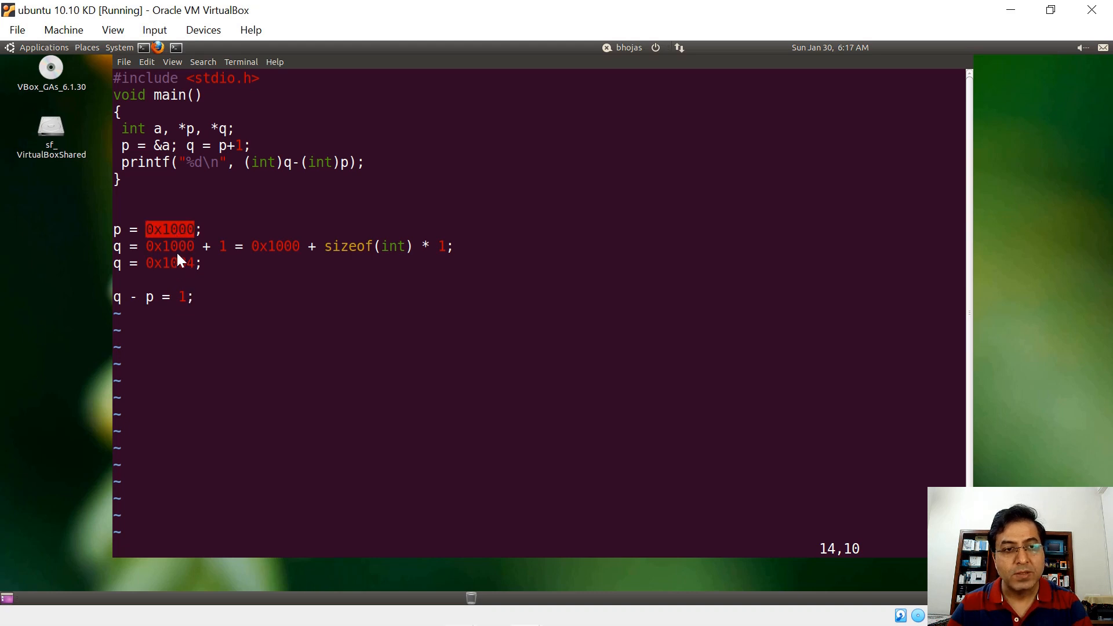
pyautogui.doubleClick(177, 258)
pyautogui.click(179, 227)
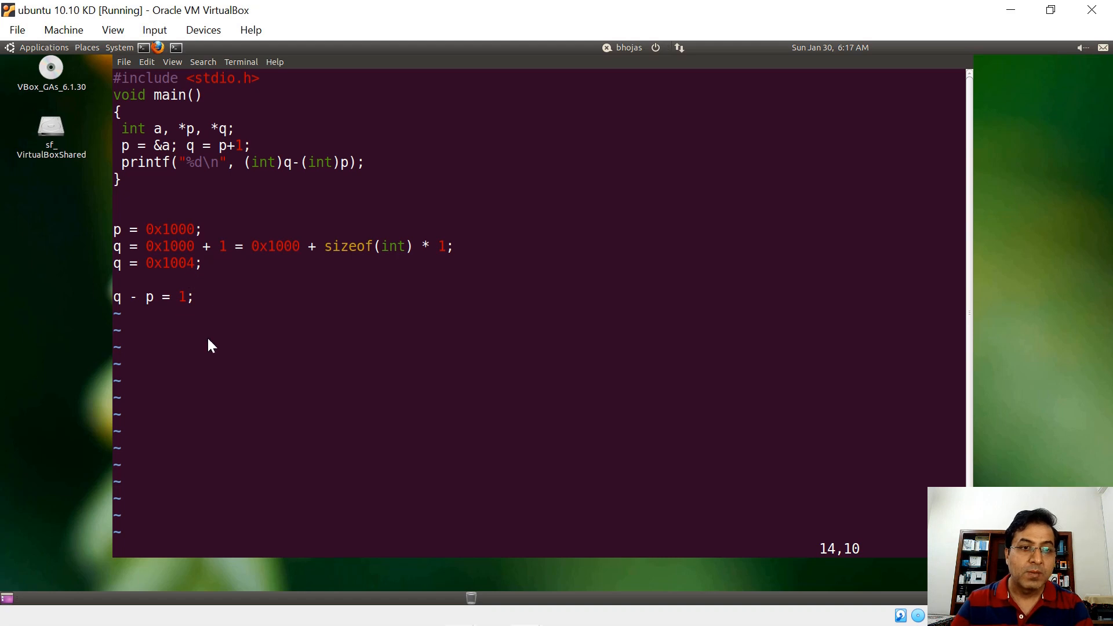
# Step: Duplicate the printf line and strip the casts so it reads printf("%d\n", q-p);
pyautogui.press('Up')
pyautogui.press('Up')
pyautogui.press('Up')
pyautogui.press('Up')
pyautogui.press('Up')
pyautogui.press('Up')
pyautogui.press('Up')
pyautogui.press('Up')
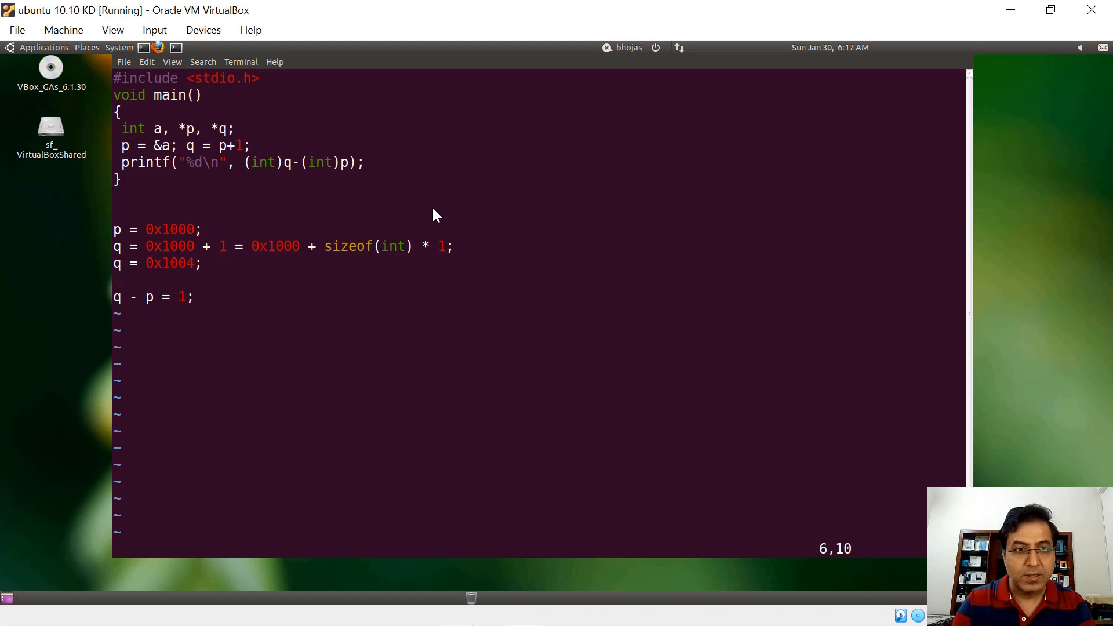
pyautogui.write('yyp')
pyautogui.press('Right')
pyautogui.press('Right')
pyautogui.press('Right')
pyautogui.press('Right')
pyautogui.press('Right')
pyautogui.press('Right')
pyautogui.press('Right')
pyautogui.press('Right')
pyautogui.write('xxxxx')
pyautogui.press('Right')
pyautogui.press('Right')
pyautogui.write('xxxx')
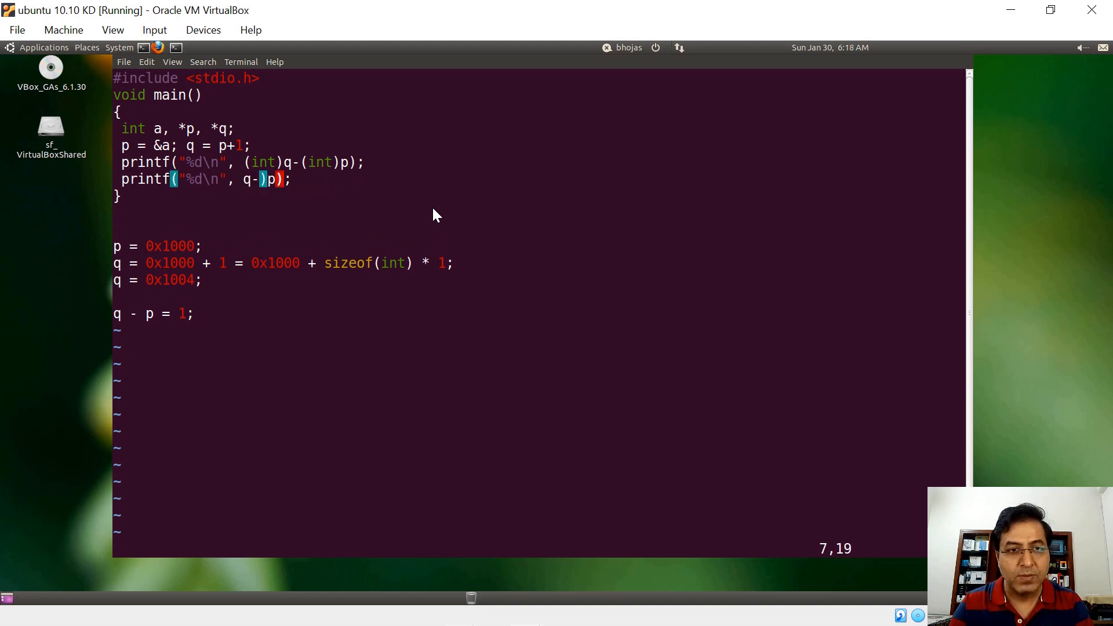
pyautogui.press('Down')
pyautogui.press('Down')
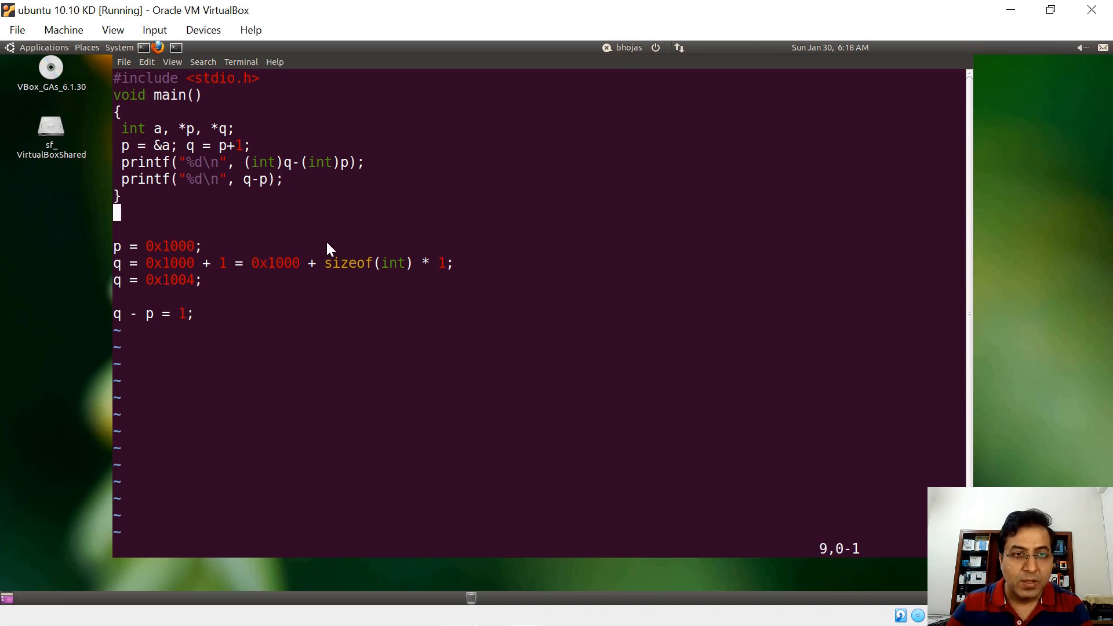
# Step: Highlight q-p, the declarations and the note q - p = 1 while explaining
pyautogui.moveTo(240, 180); pyautogui.dragTo(294, 183)
pyautogui.click(294, 177)
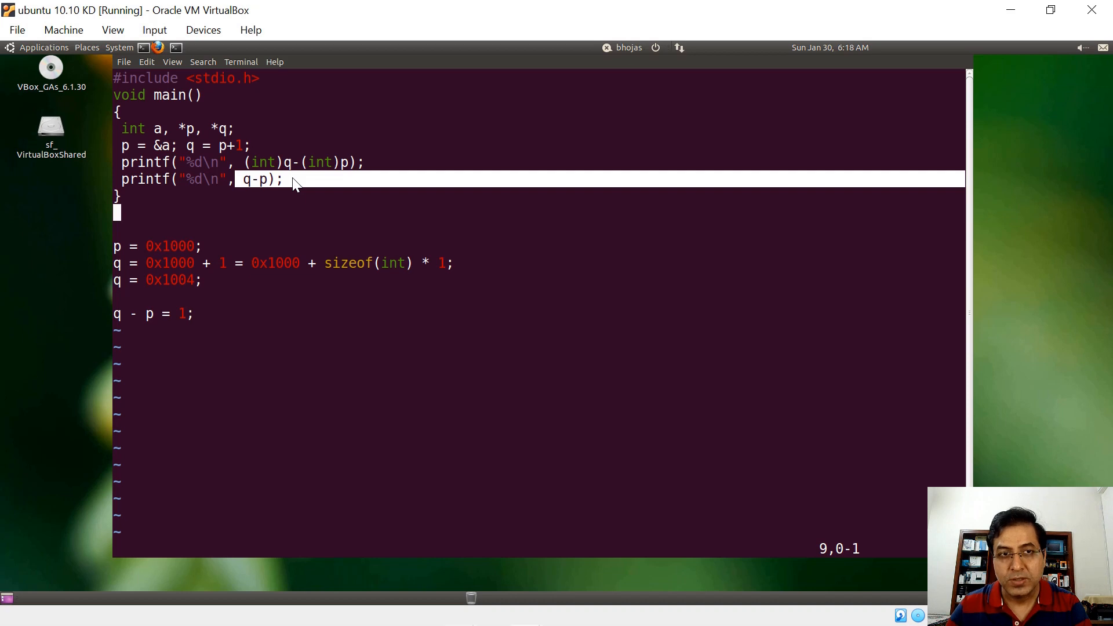
pyautogui.moveTo(122, 128); pyautogui.dragTo(296, 127)
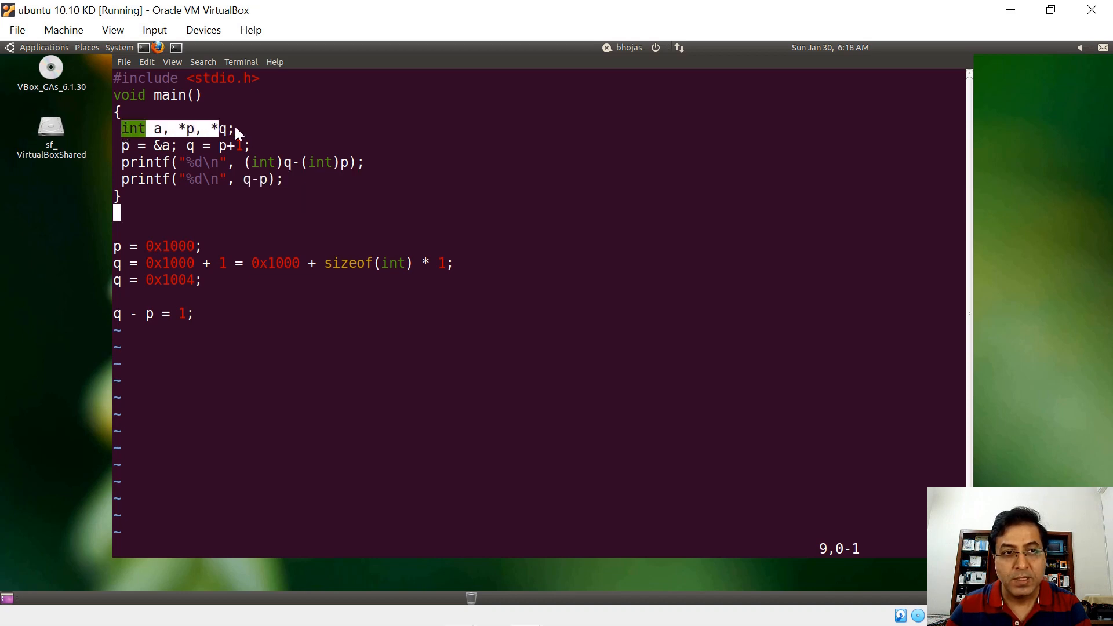
pyautogui.click(242, 179)
pyautogui.moveTo(243, 179); pyautogui.dragTo(308, 181)
pyautogui.click(307, 181)
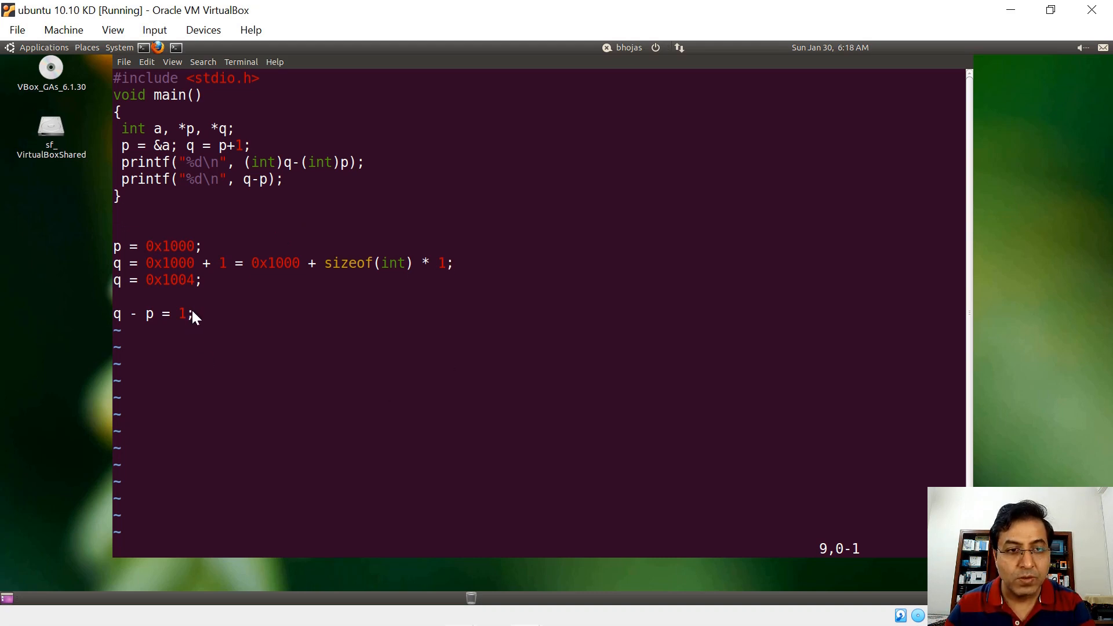
pyautogui.moveTo(194, 313); pyautogui.dragTo(92, 309)
pyautogui.moveTo(244, 162); pyautogui.dragTo(383, 164)
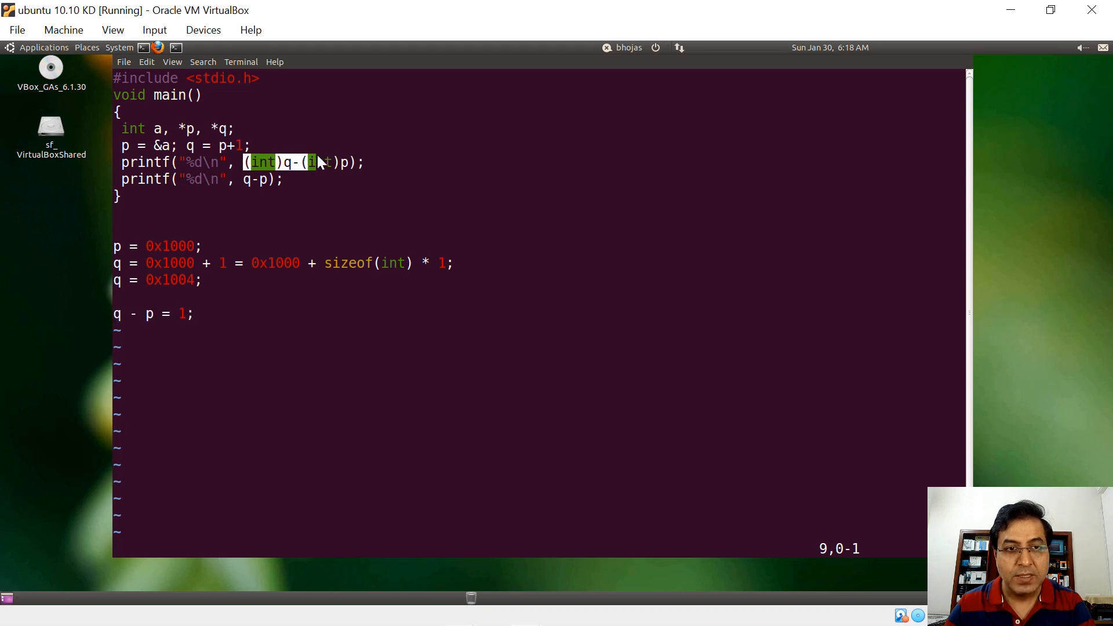
pyautogui.moveTo(241, 180); pyautogui.dragTo(287, 180)
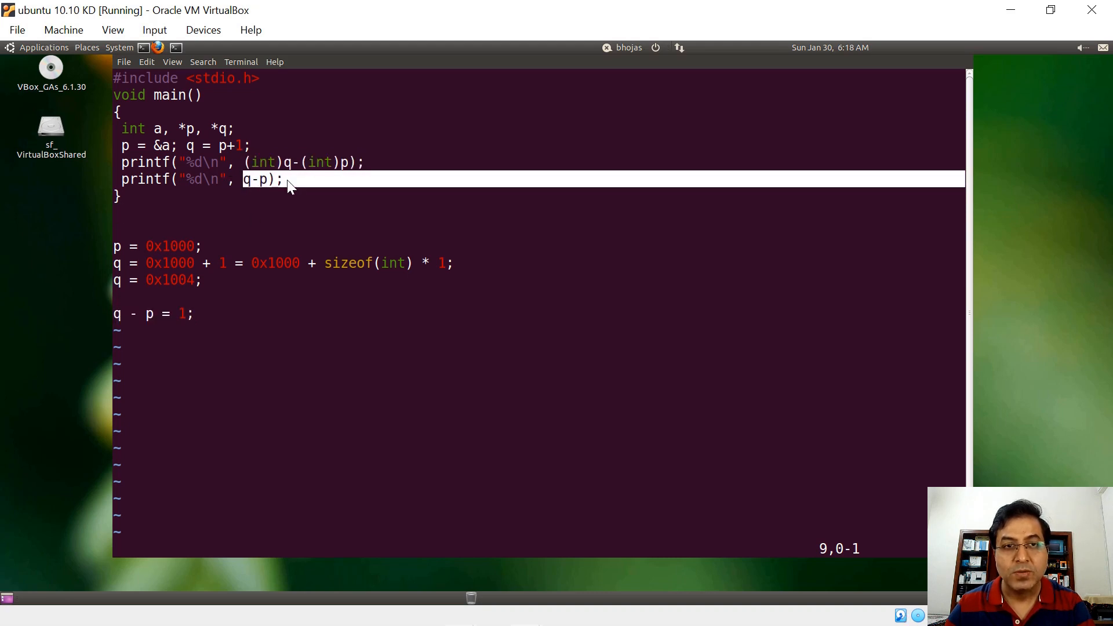
pyautogui.click(286, 178)
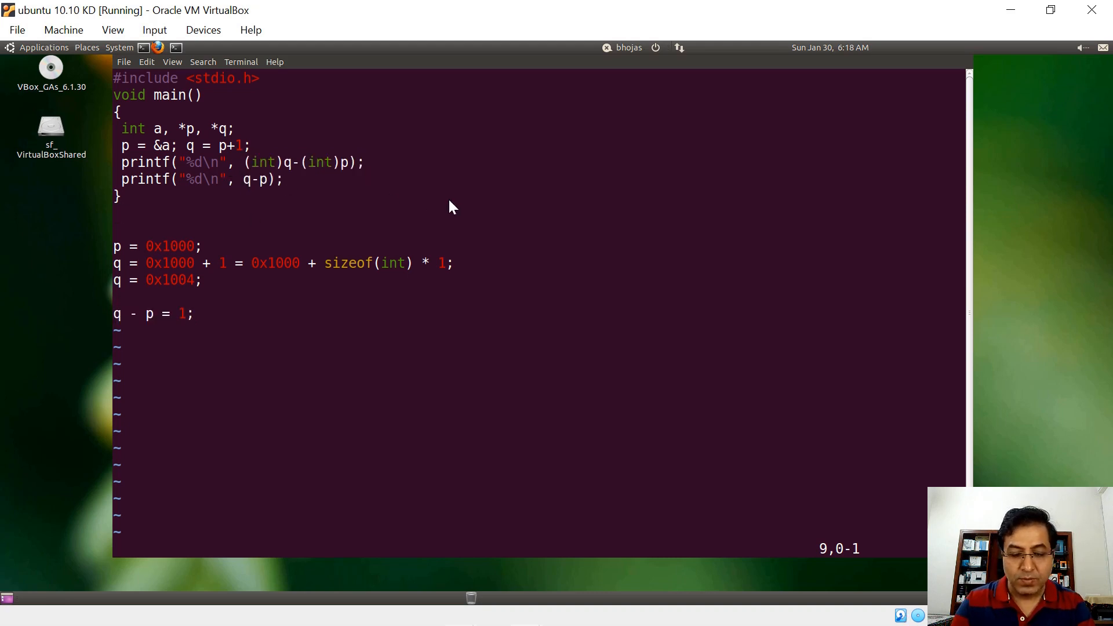
# Step: Wrap the notes in /* and */, save p14.c and quit vim
pyautogui.press('j')
pyautogui.press('j')
pyautogui.write('ko/*')
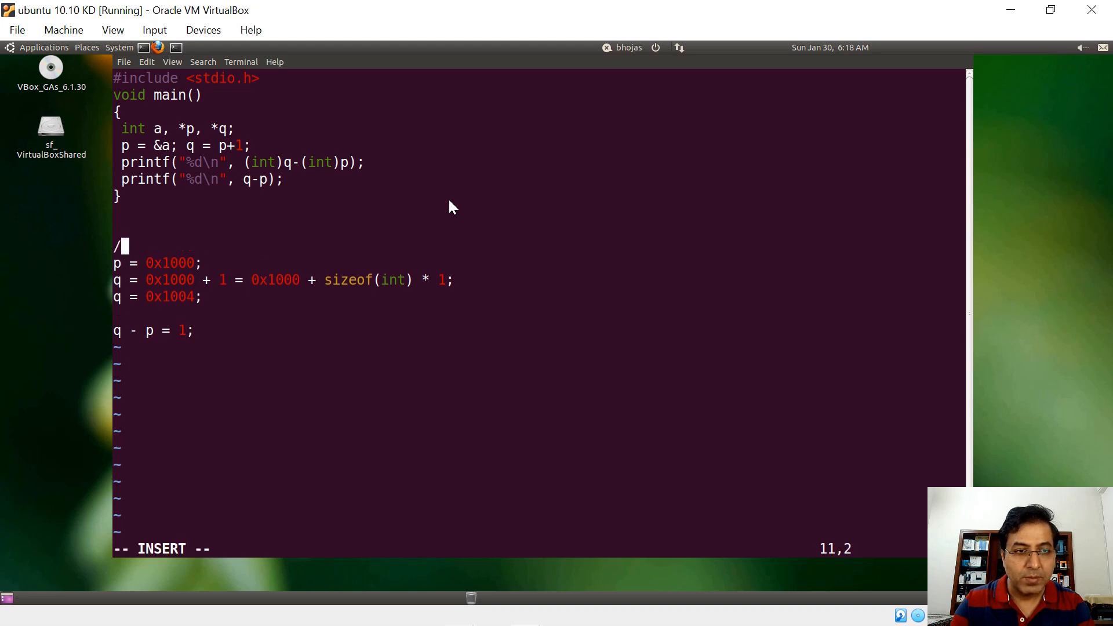
pyautogui.press('Escape')
pyautogui.press('j')
pyautogui.press('j')
pyautogui.press('j')
pyautogui.press('j')
pyautogui.write('o')
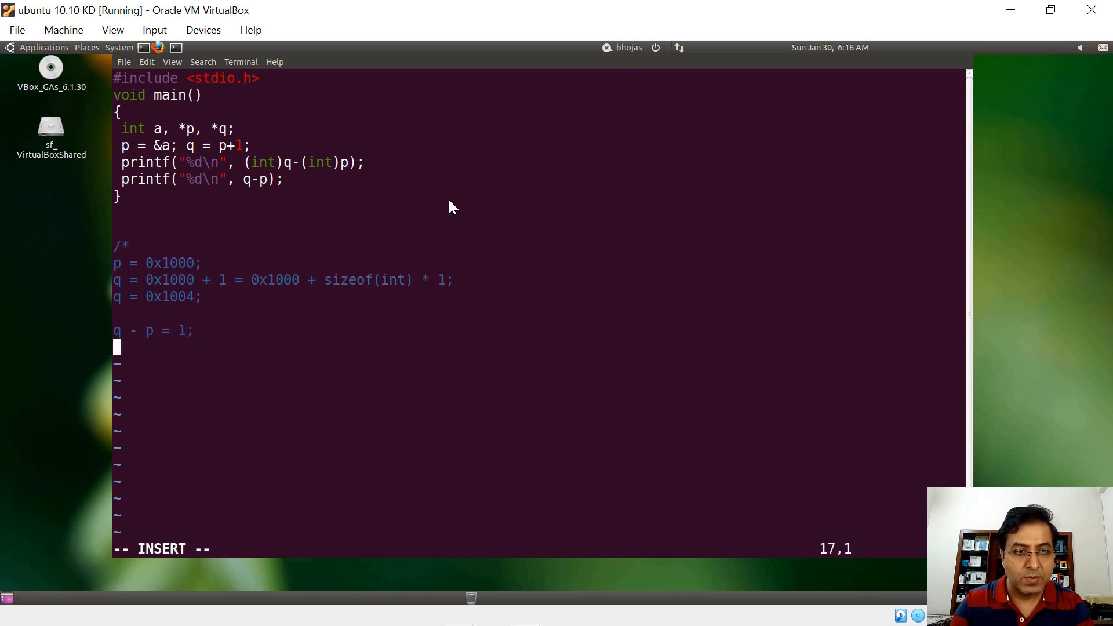
pyautogui.write('*/')
pyautogui.press('Escape')
pyautogui.press('k')
pyautogui.press('k')
pyautogui.write('k:w')
pyautogui.press('Return')
pyautogui.write(':q')
pyautogui.press('Return')
# Step: Recompile p14.c with cc and run a.out, printing 4 then 1
pyautogui.press('Up')
pyautogui.press('Home')
pyautogui.press('Delete')
pyautogui.press('Delete')
pyautogui.write('cc')
pyautogui.press('Return')
pyautogui.write('a.out')
pyautogui.press('Return')
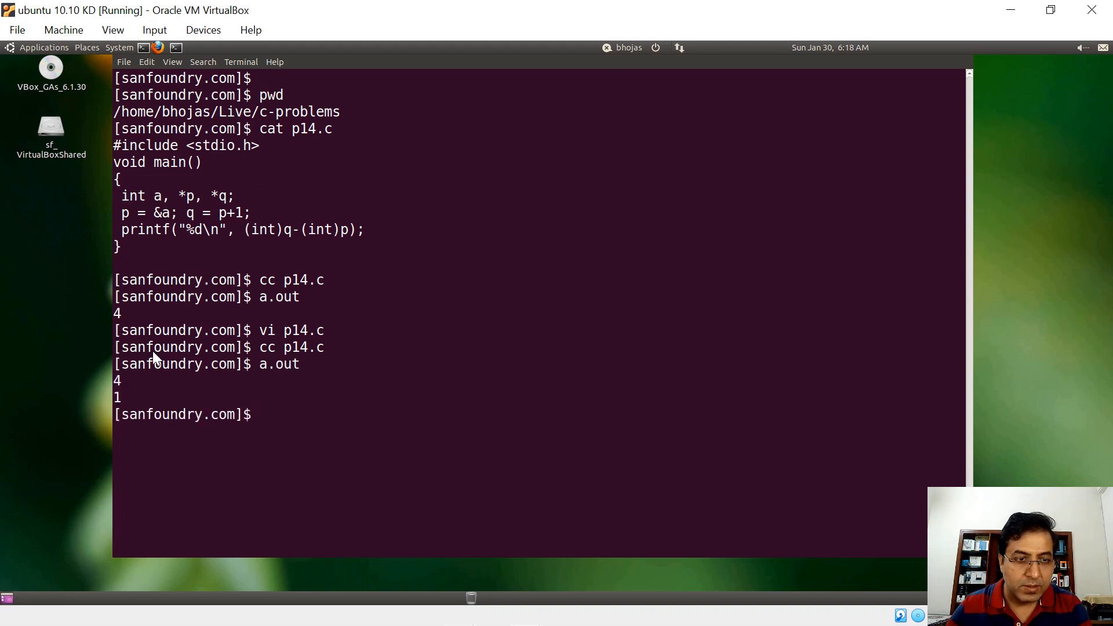
pyautogui.moveTo(134, 376); pyautogui.dragTo(97, 382)
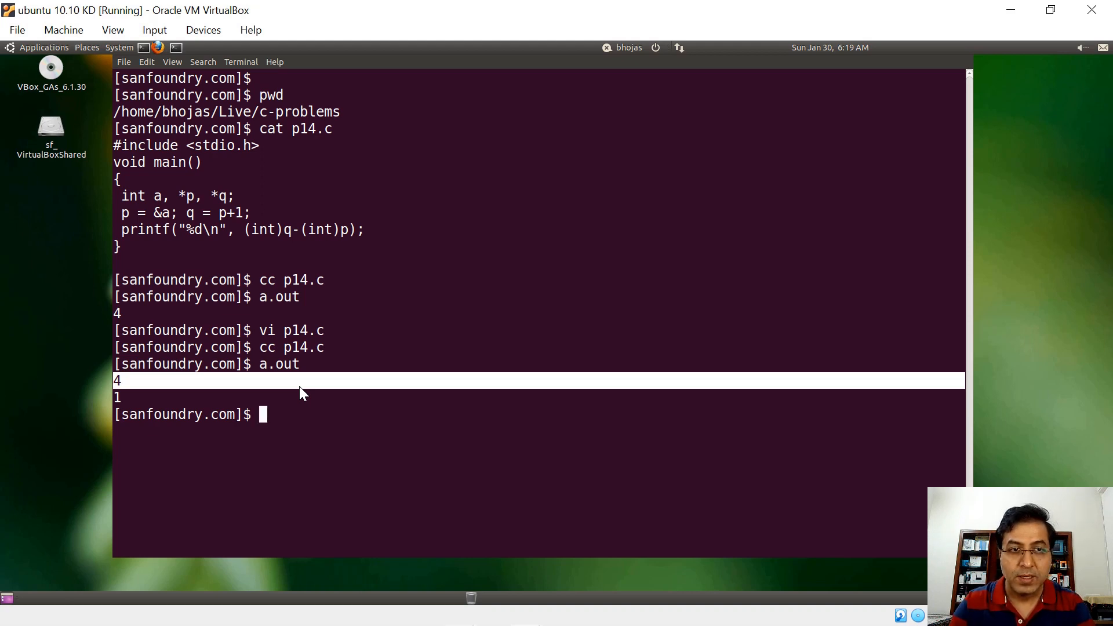
# Step: Recall cc p14.c, change cc to vi and reopen p14.c in vim
pyautogui.press('Up')
pyautogui.press('Up')
pyautogui.press('Delete')
pyautogui.press('Delete')
pyautogui.write('vi')
pyautogui.press('Return')
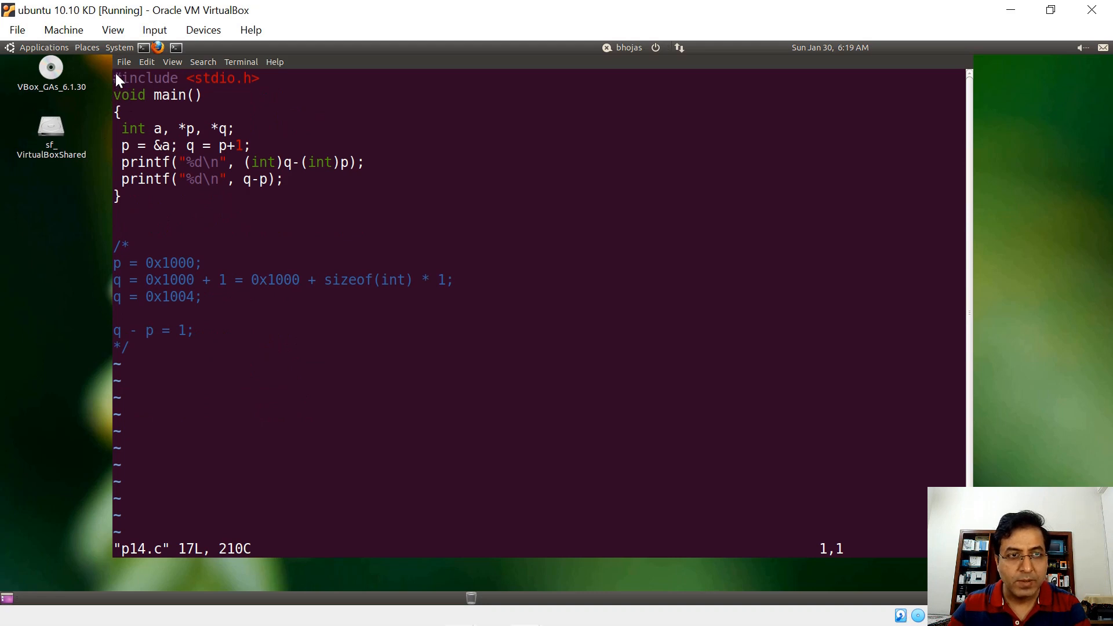
# Step: Highlight main, both printf lines and the (int) cast before q while explaining
pyautogui.moveTo(116, 73); pyautogui.dragTo(193, 199)
pyautogui.click(266, 161)
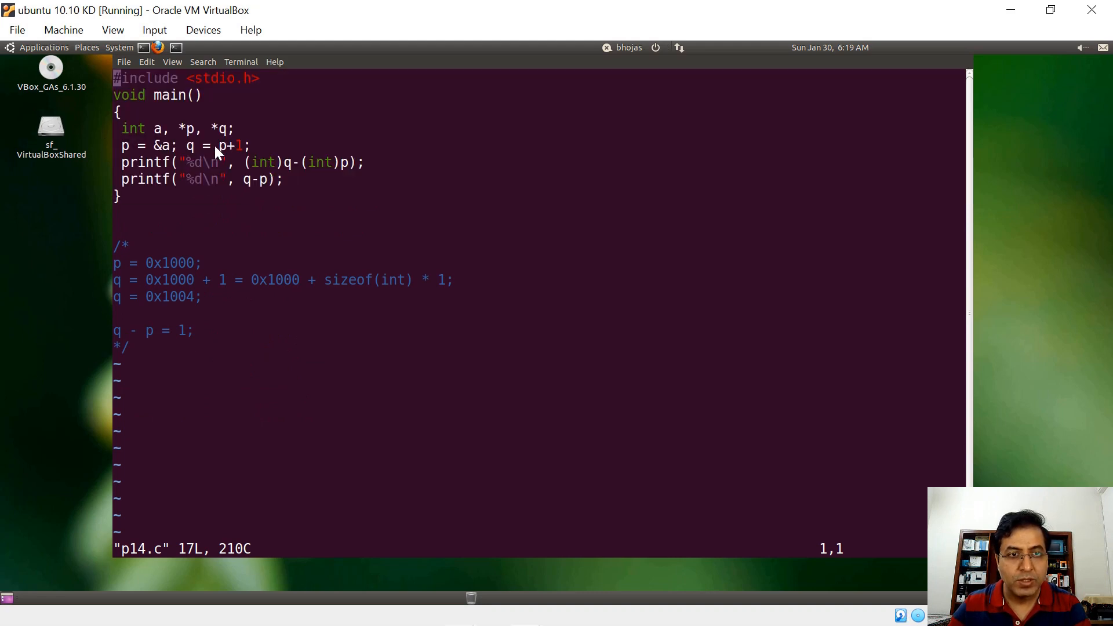
pyautogui.moveTo(121, 162); pyautogui.dragTo(409, 195)
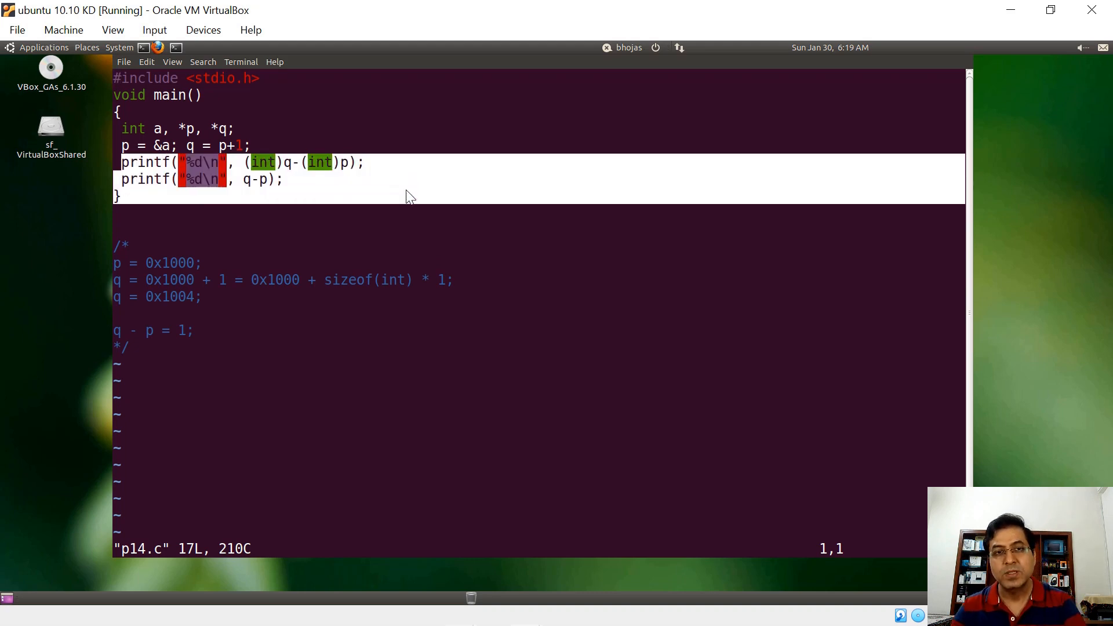
pyautogui.click(288, 160)
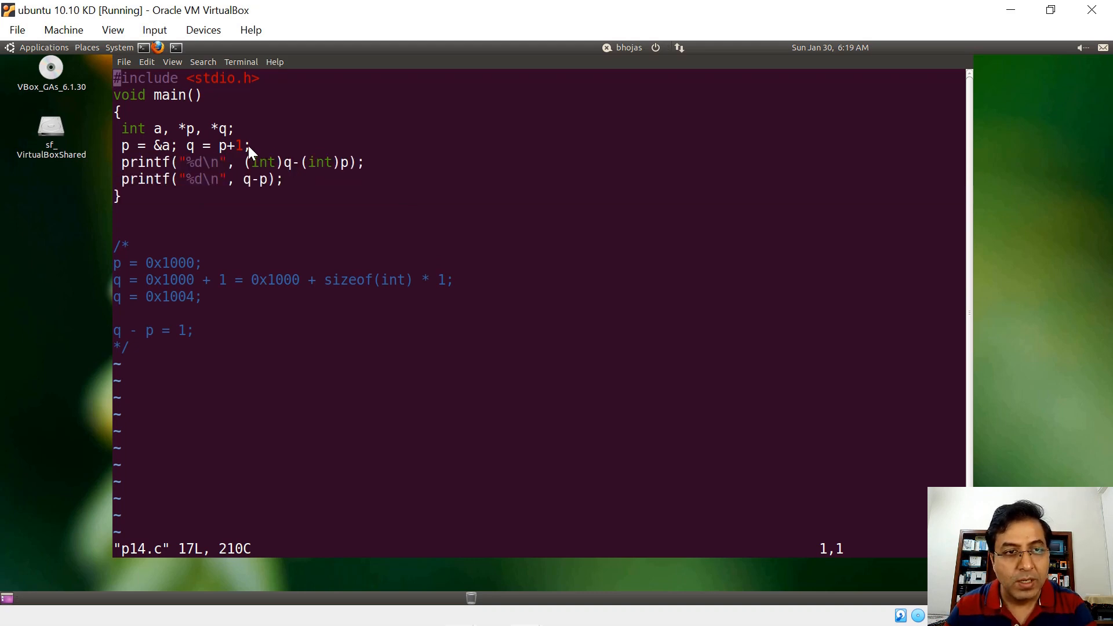
pyautogui.moveTo(246, 145); pyautogui.dragTo(121, 129)
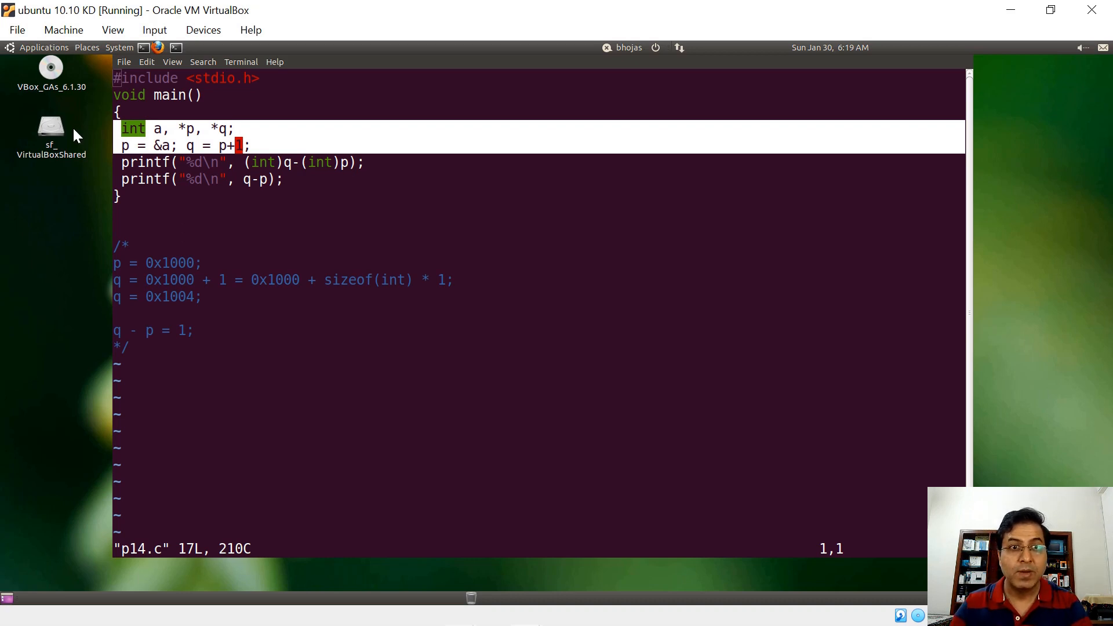
pyautogui.doubleClick(263, 162)
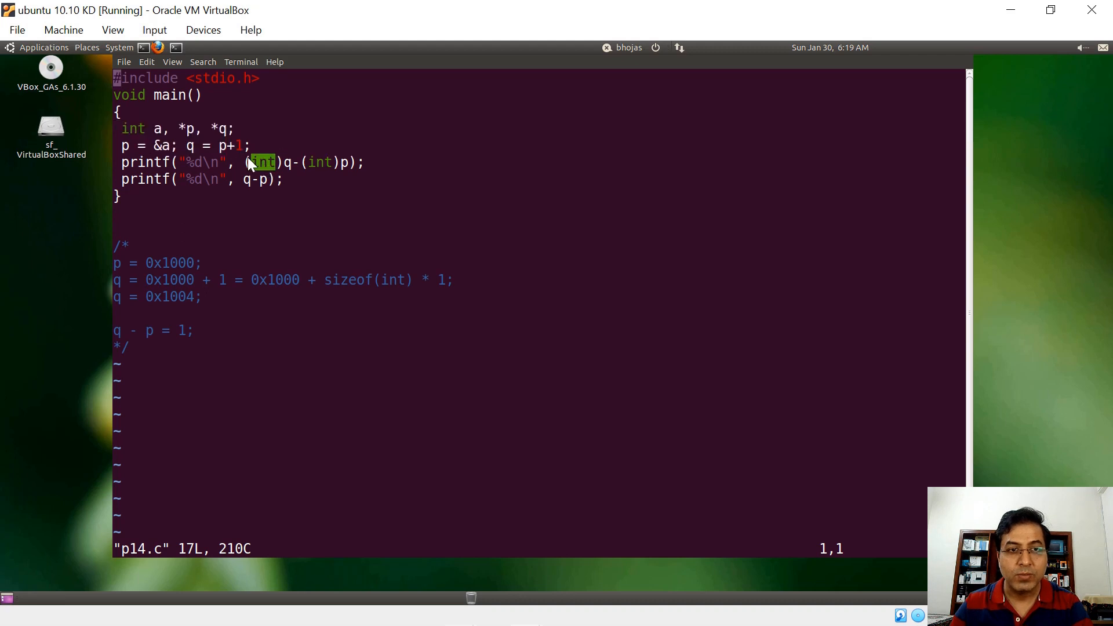
pyautogui.moveTo(246, 162); pyautogui.dragTo(282, 163)
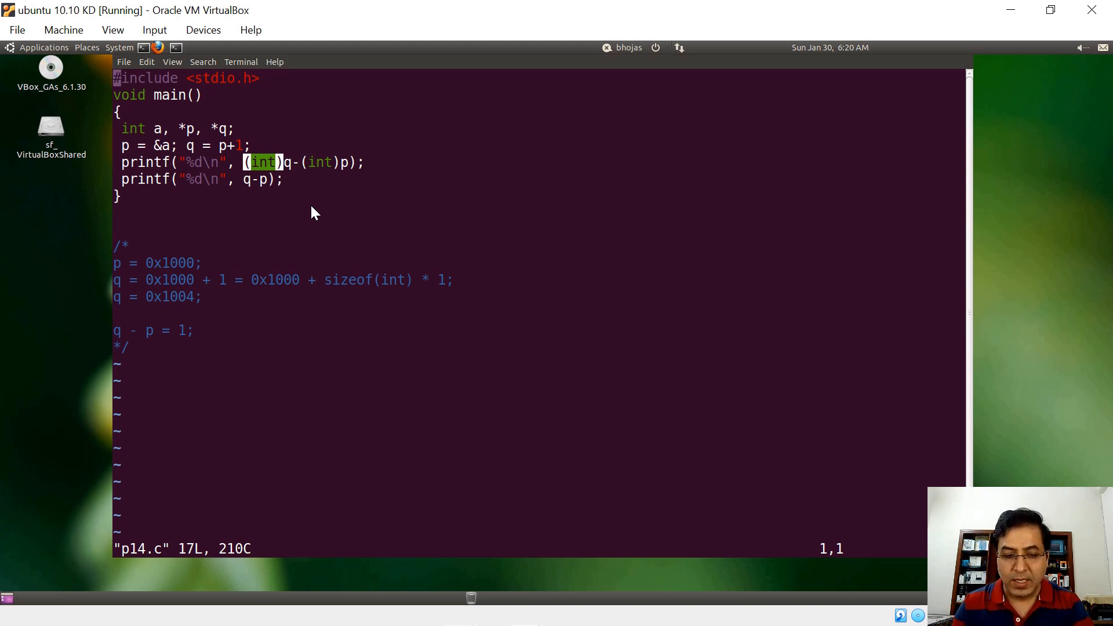
# Step: Switch away from the VM toward the PowerPoint slide show with Alt+Tab
pyautogui.hotkey('alt', 'Tab')
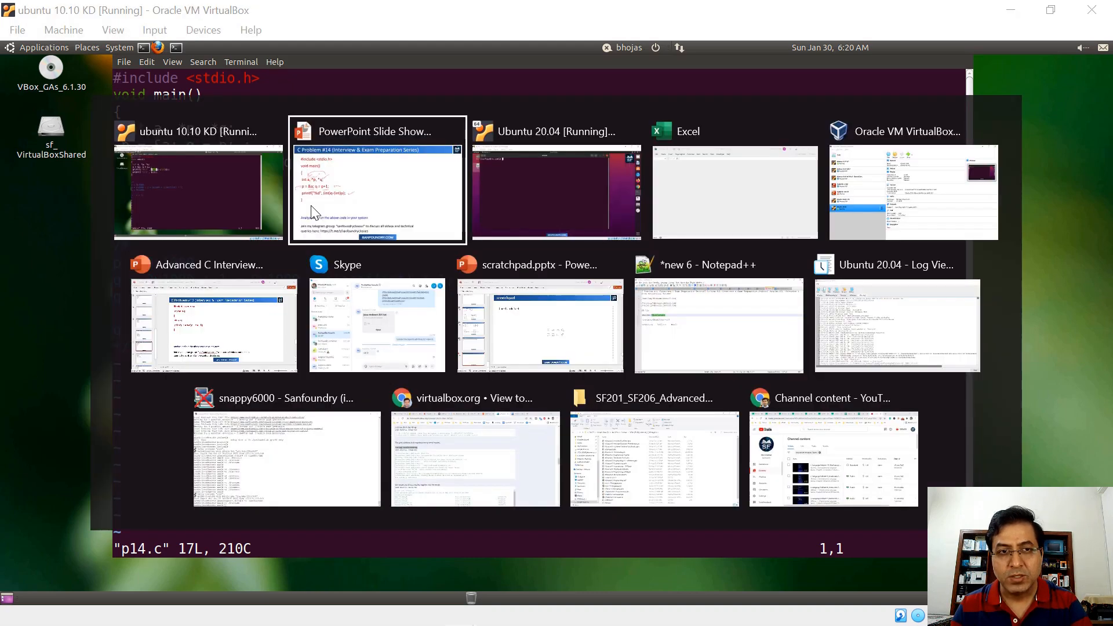